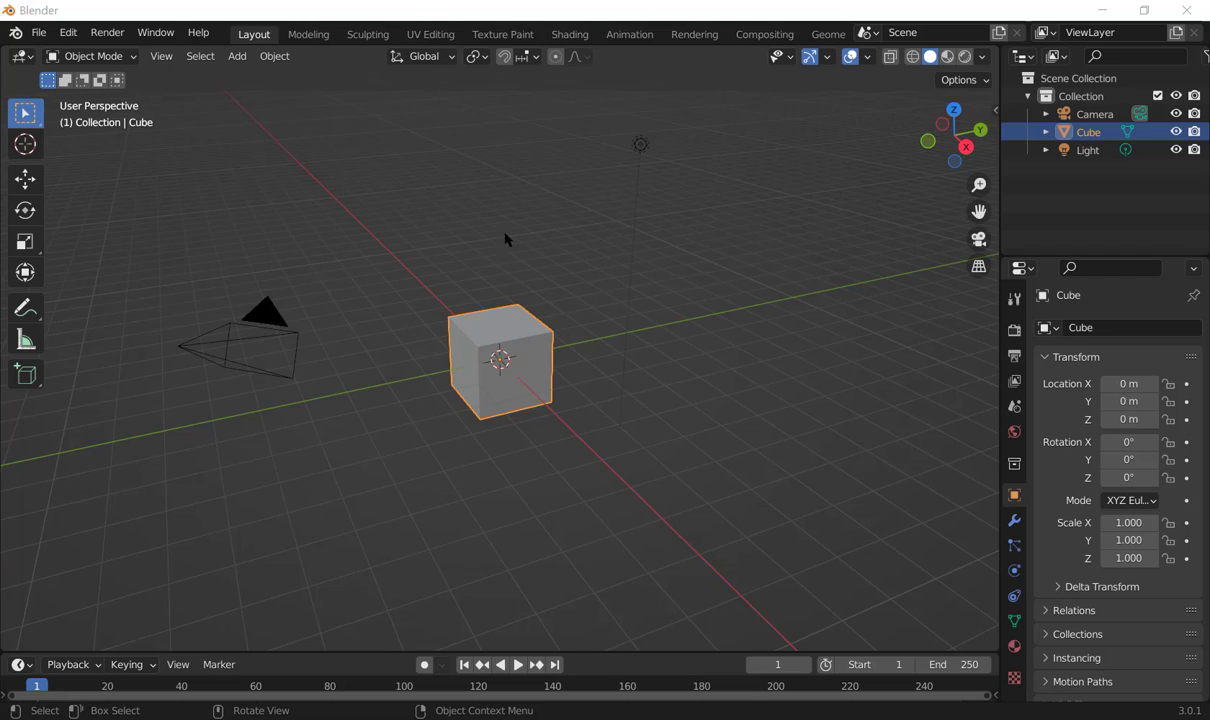
Step: Select the camera, then the default light, and preview the light types in the Add menu
left_click(258, 342)
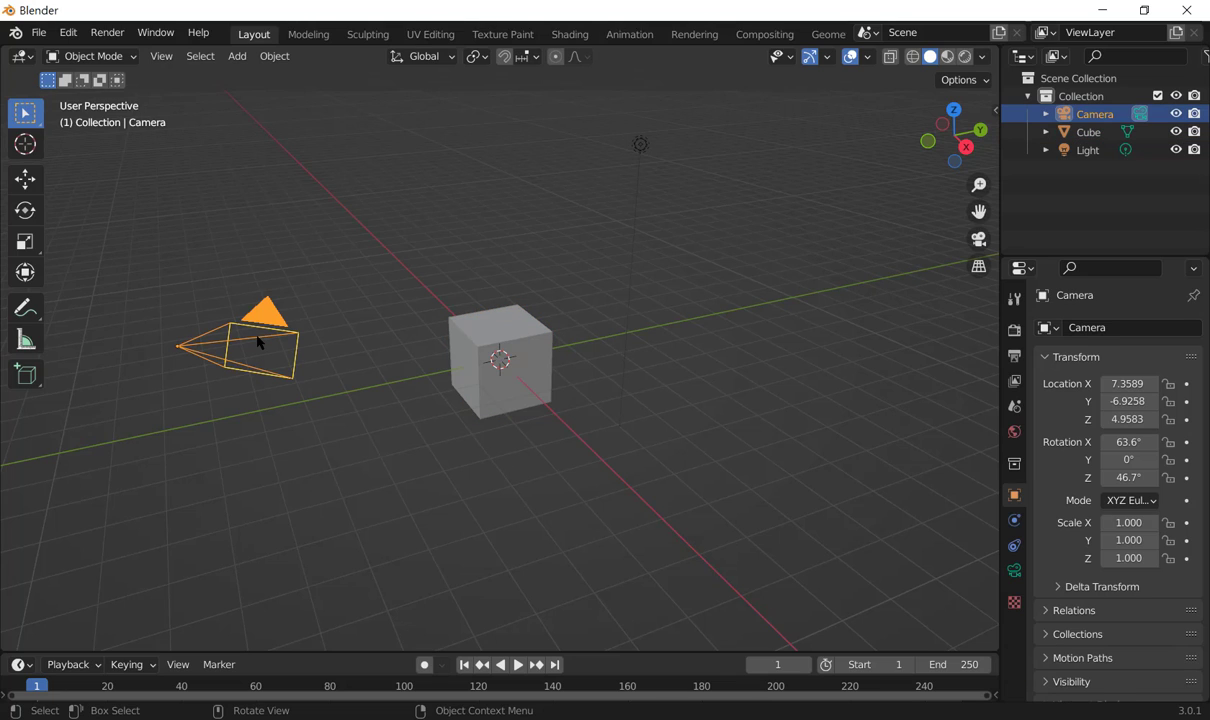
left_click(641, 146)
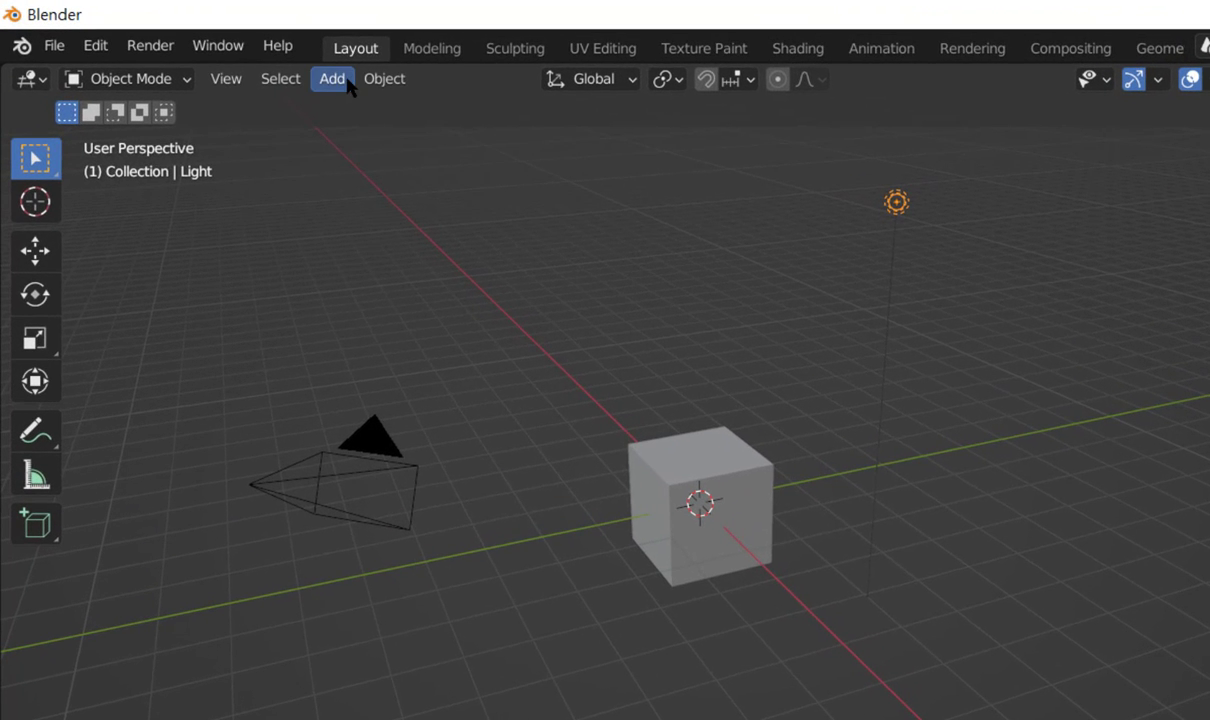
left_click(335, 79)
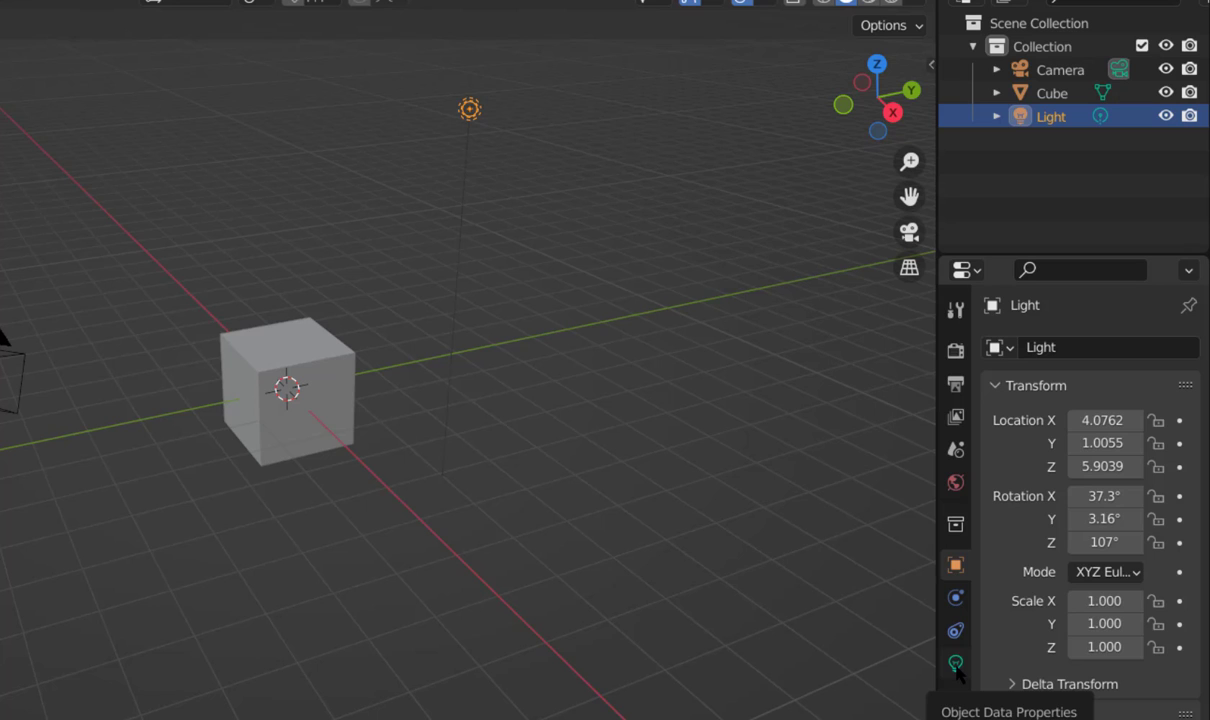
Step: In a widened Light properties panel, cycle the lamp through Sun, Spot, Area, then back to Point
left_click(956, 664)
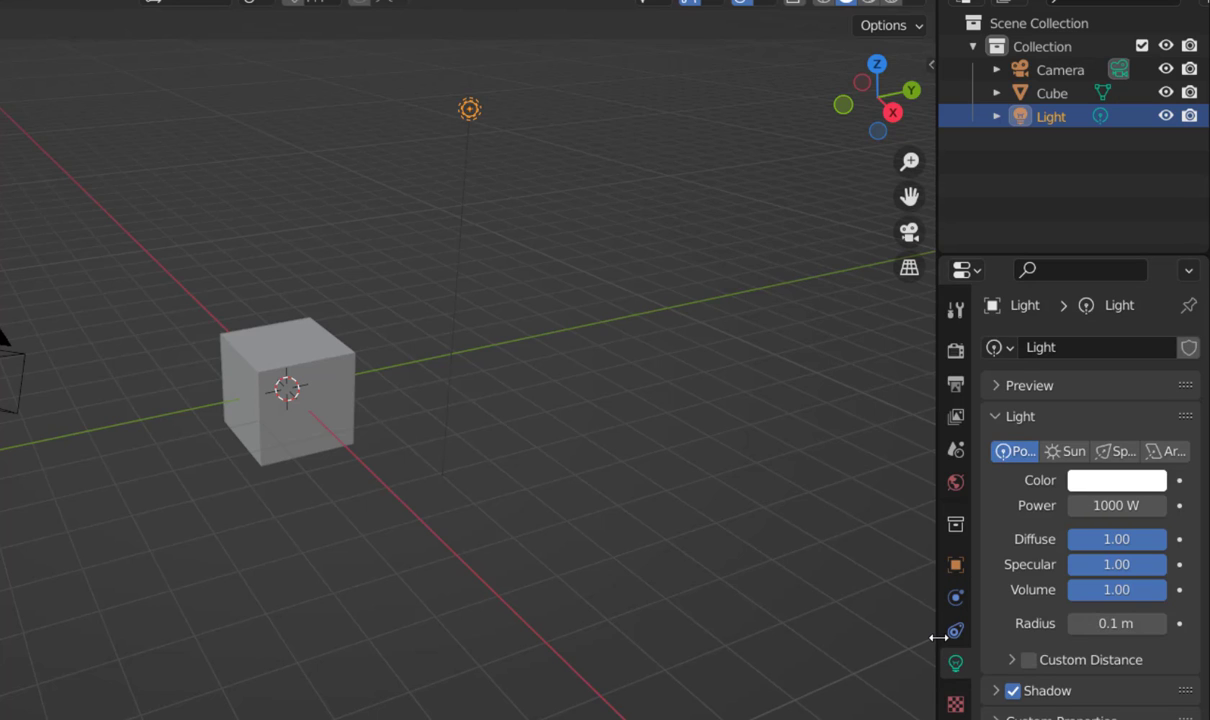
left_click_drag(940, 636, 805, 632)
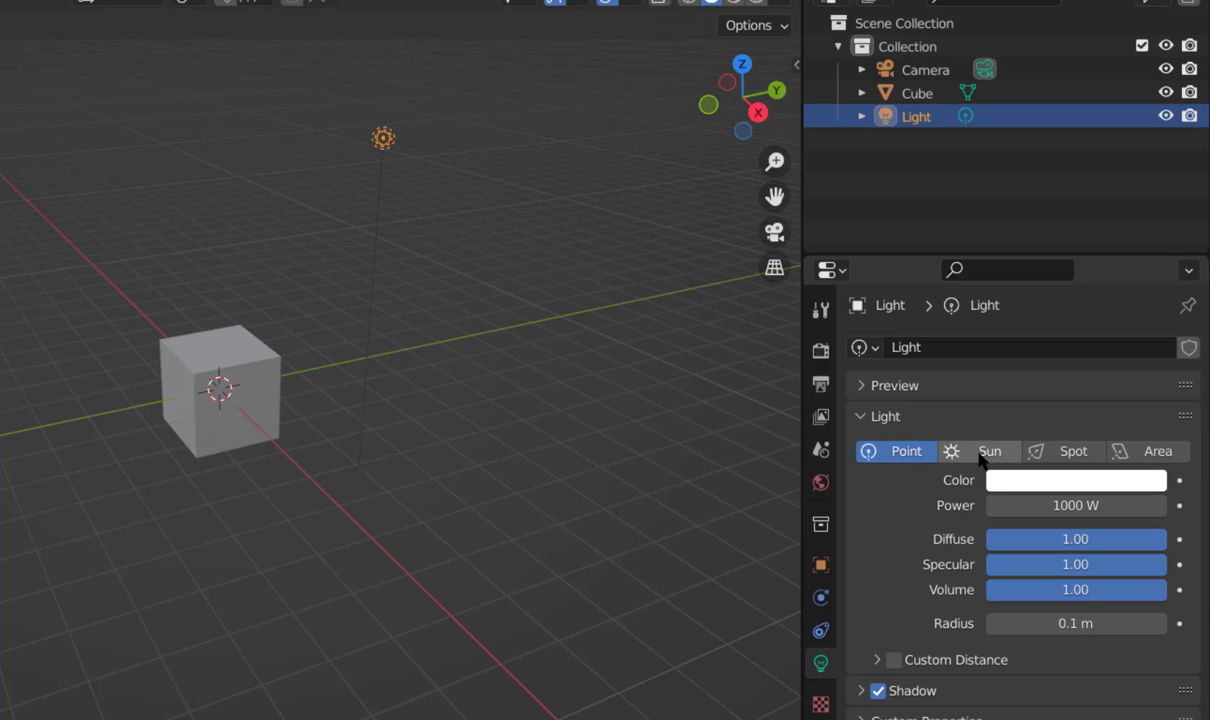
left_click(983, 454)
left_click(1066, 456)
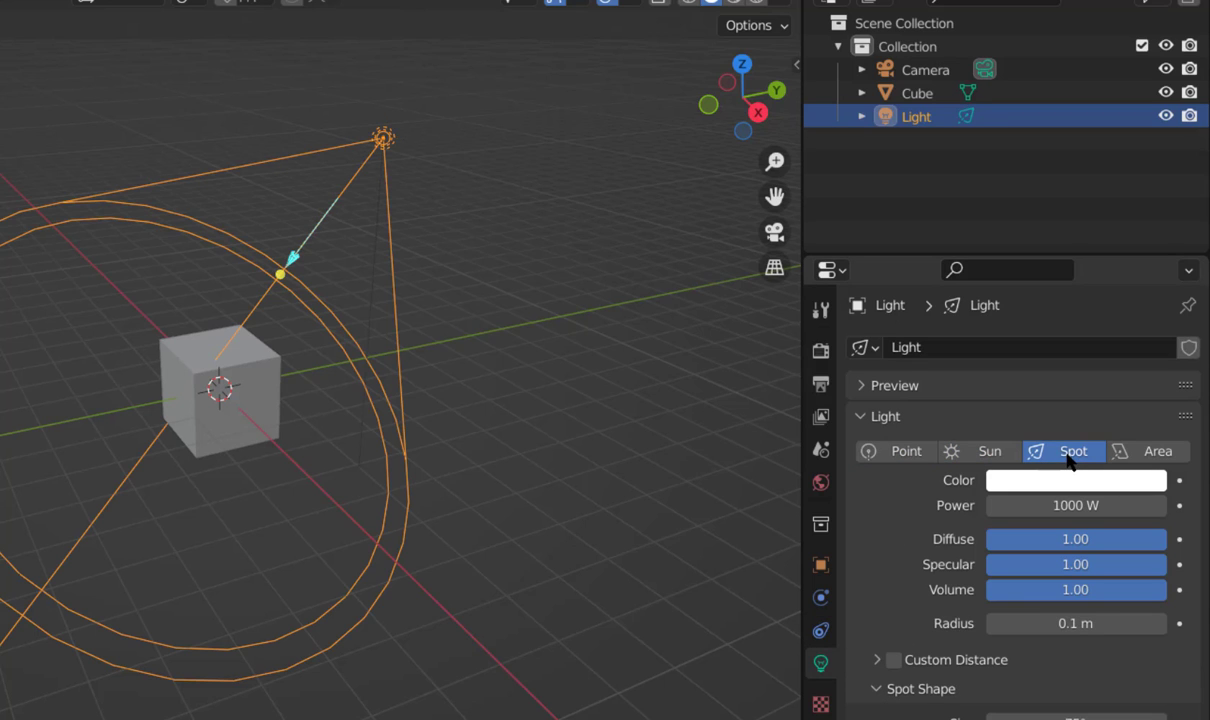
left_click(1140, 452)
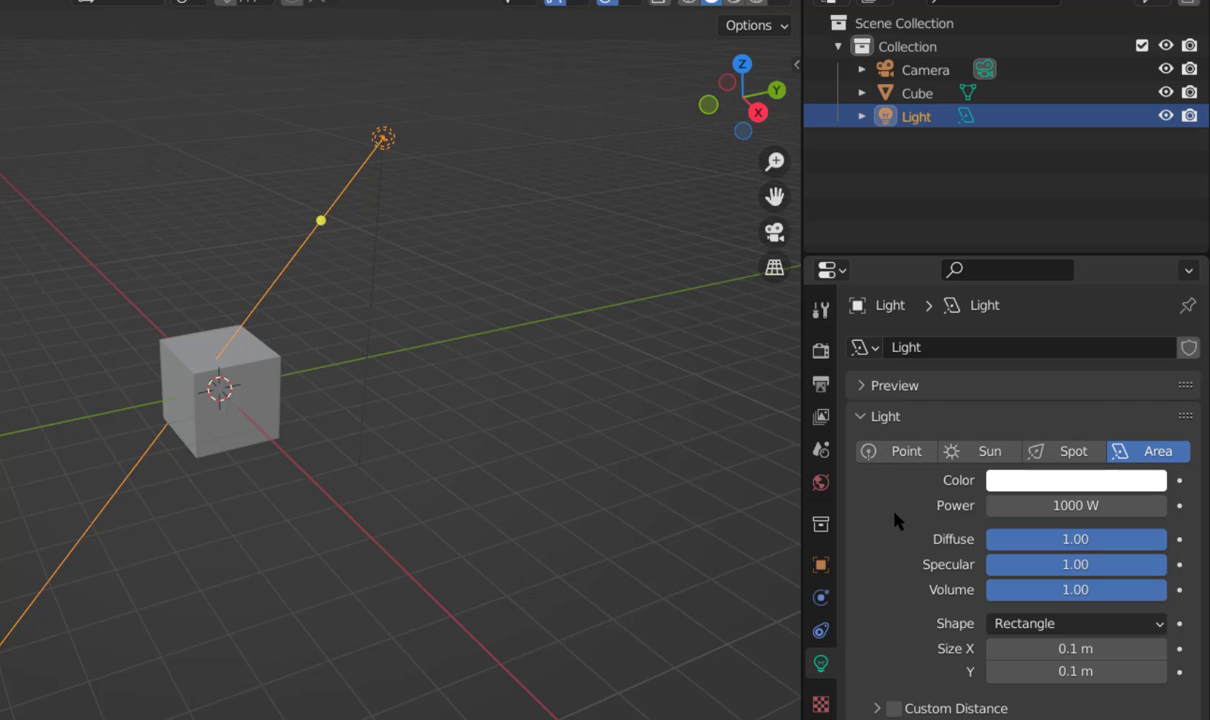
left_click(893, 450)
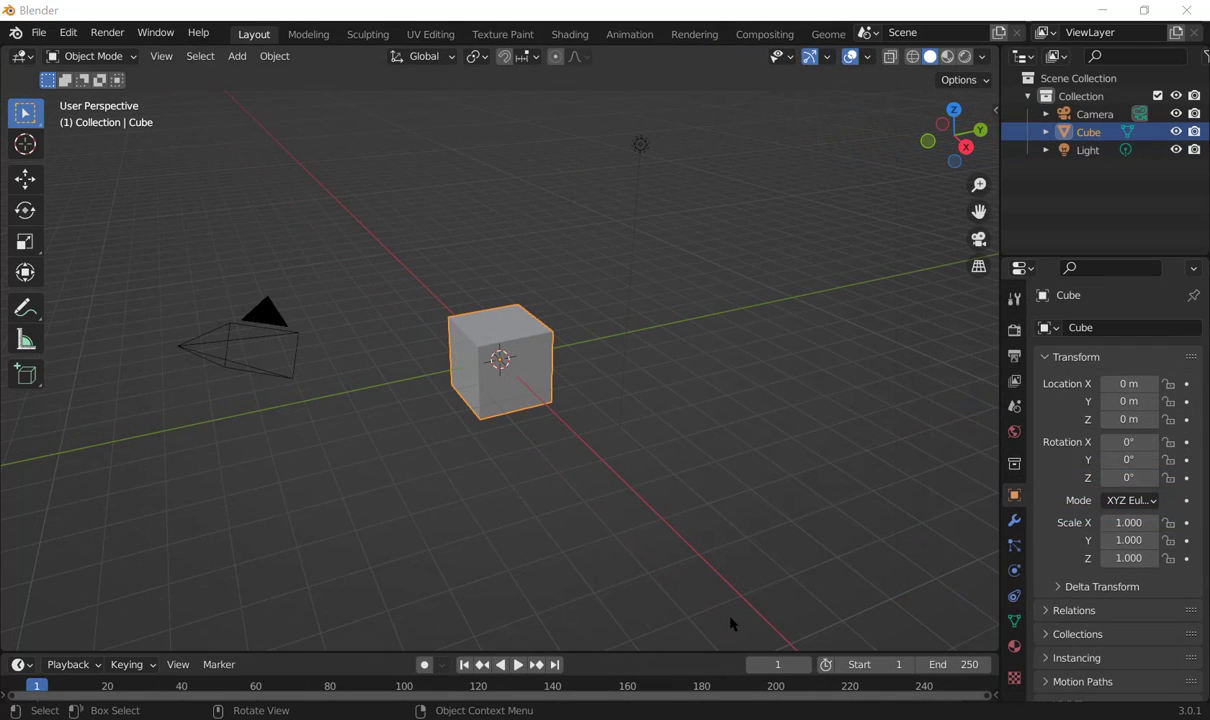
Step: From Right view, raise the cube 1 m along Z so it sits on the grid
left_click(966, 147)
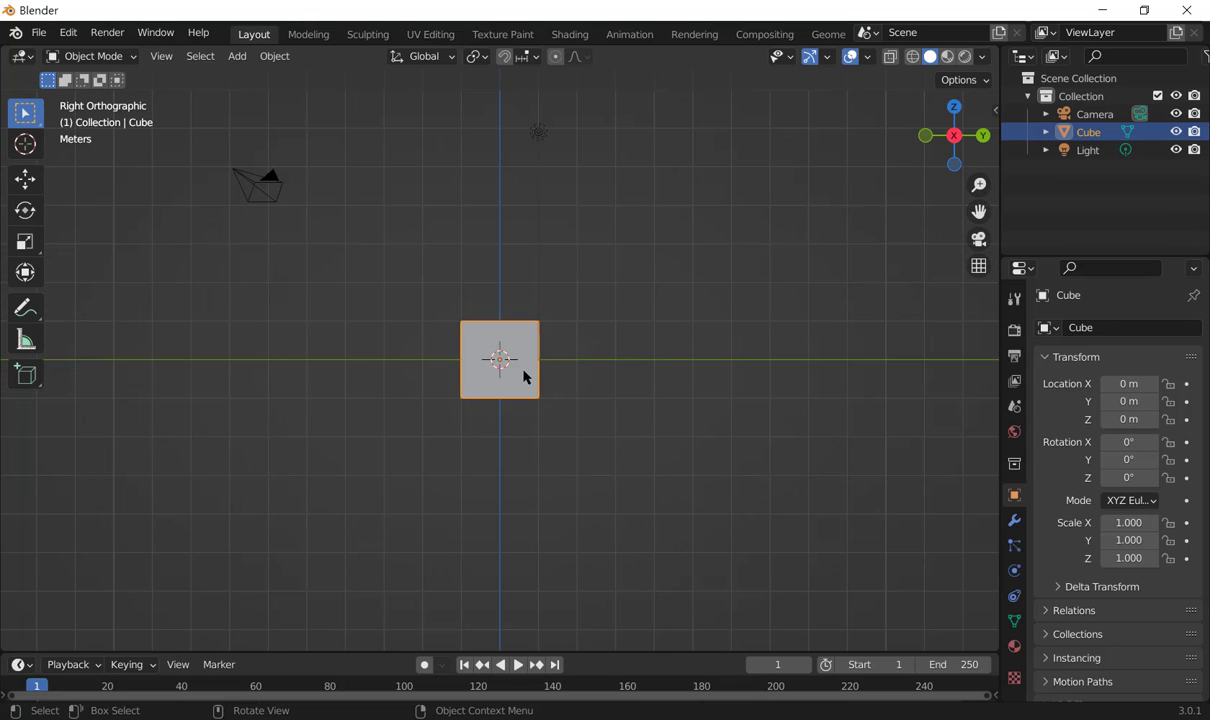
key("g")
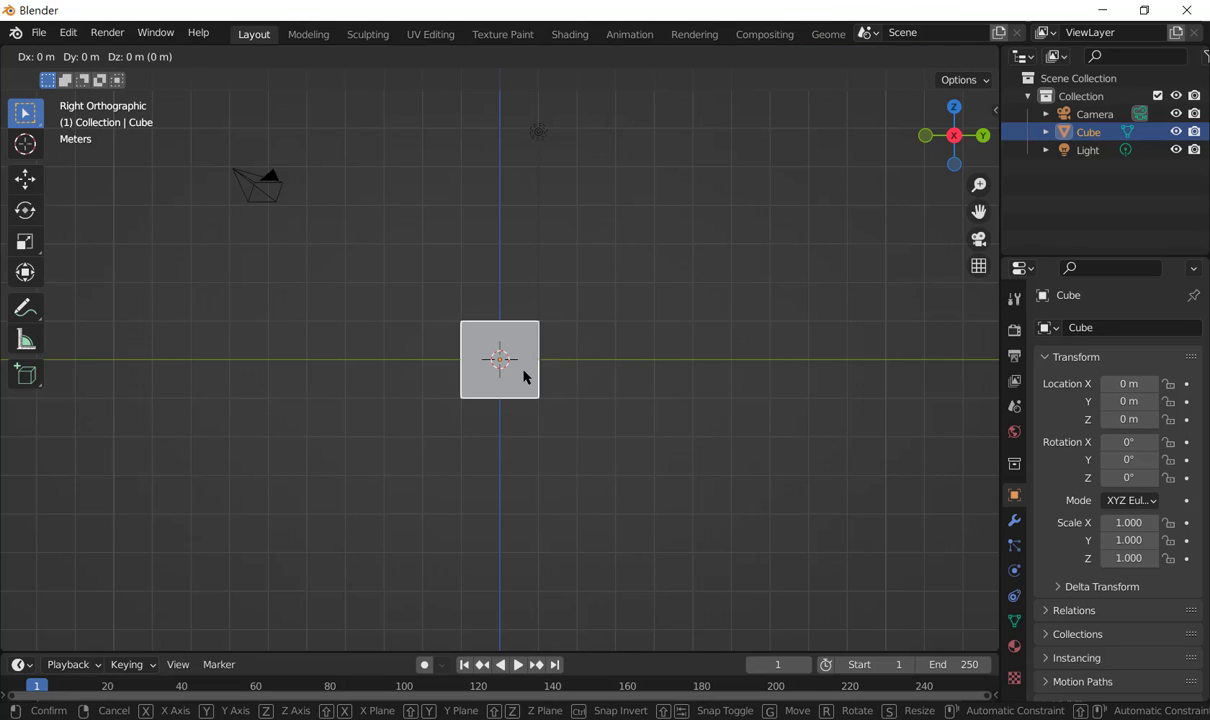
type("z")
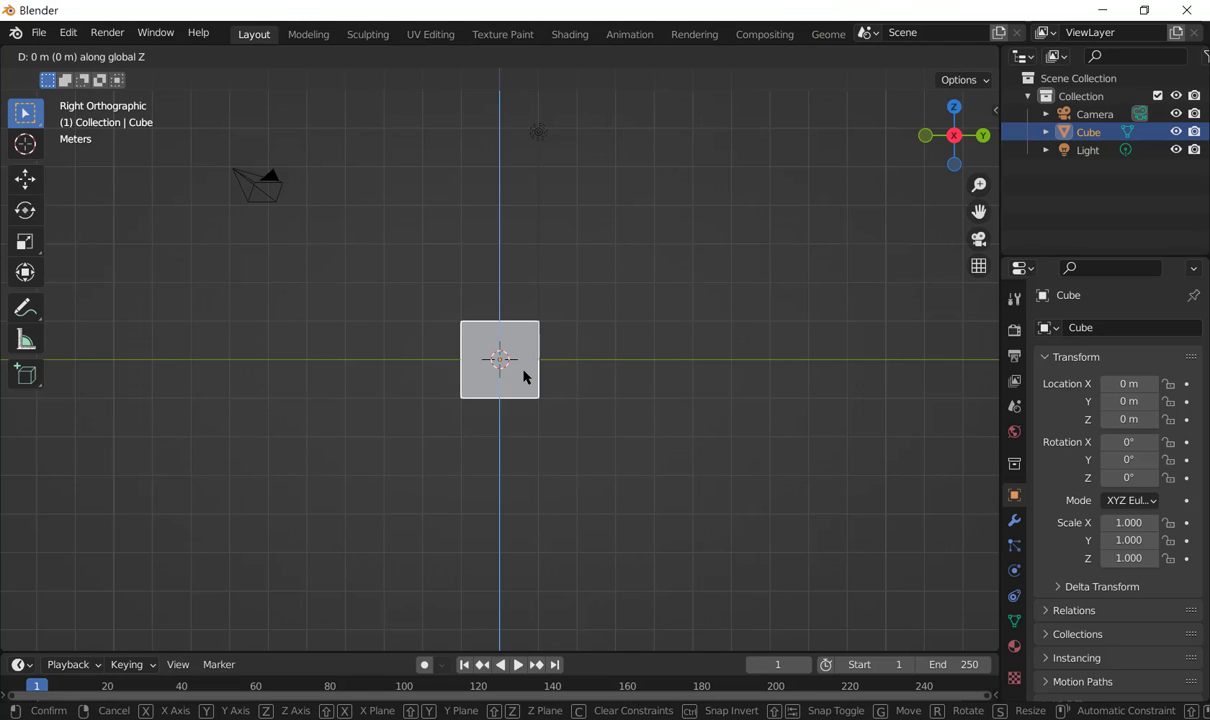
type("1")
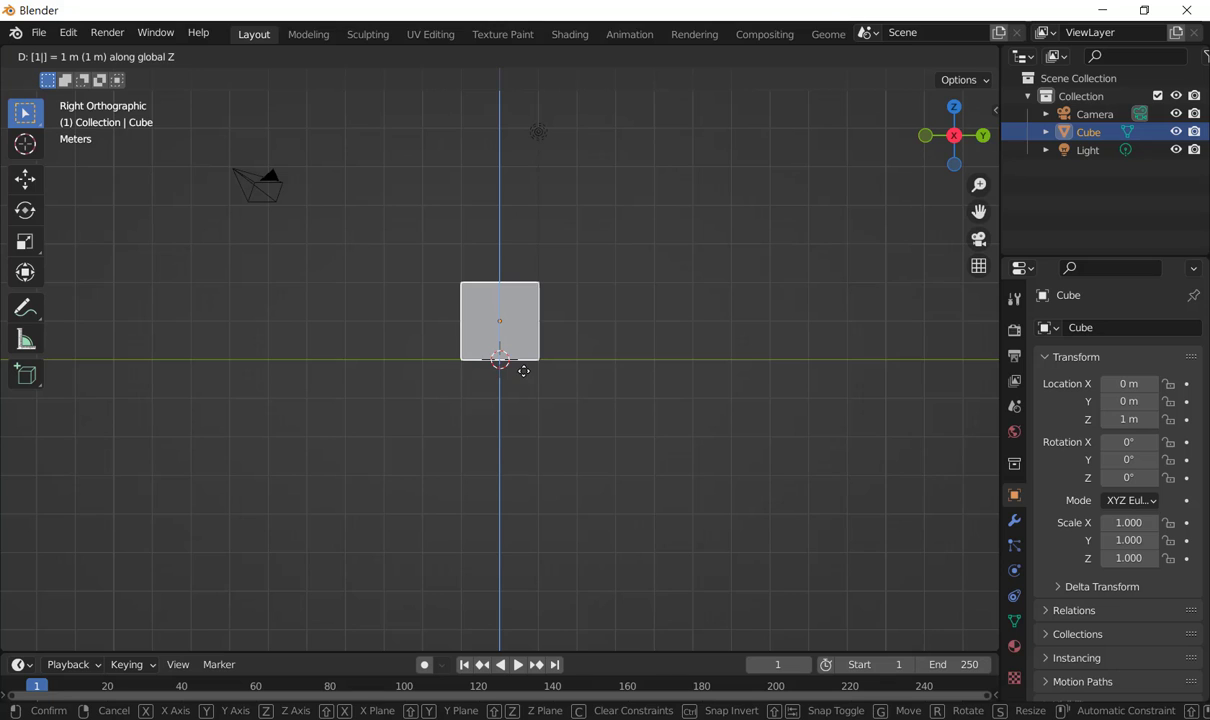
key("Return")
middle_click_drag(552, 404, 594, 435)
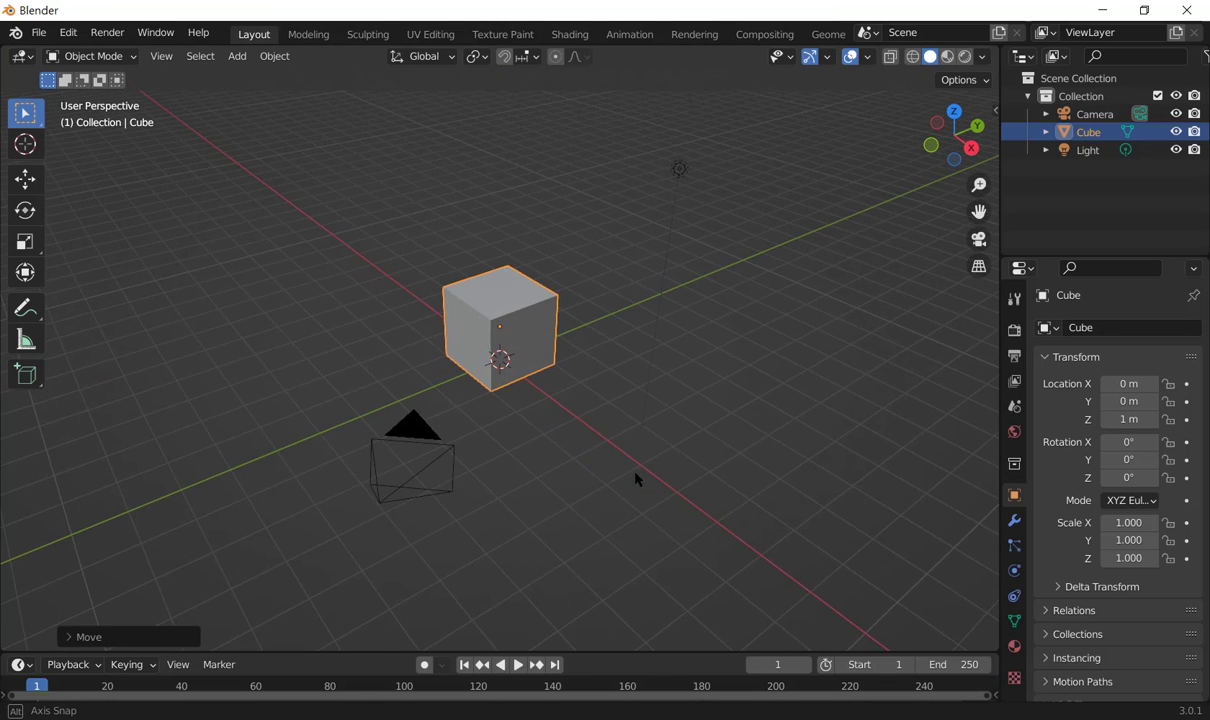
Step: Add a plane at the origin and scale it by 10 as the floor
left_click(236, 56)
mouse_move(264, 77)
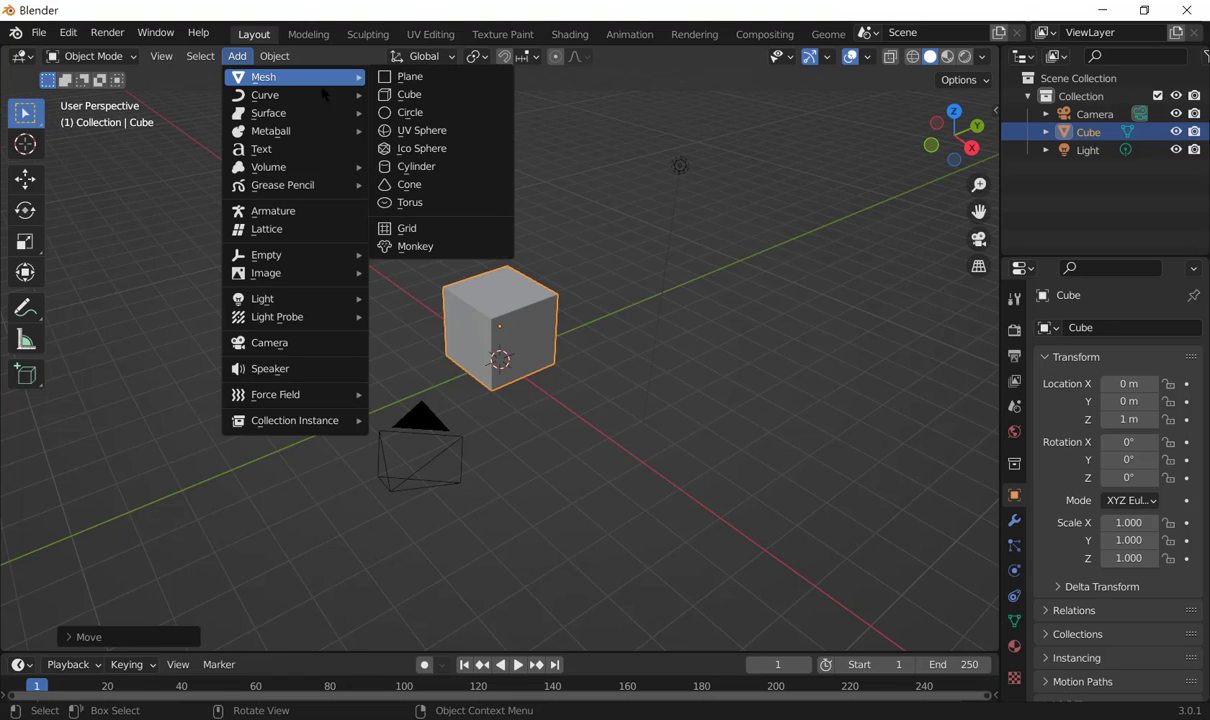
left_click(424, 86)
type("s")
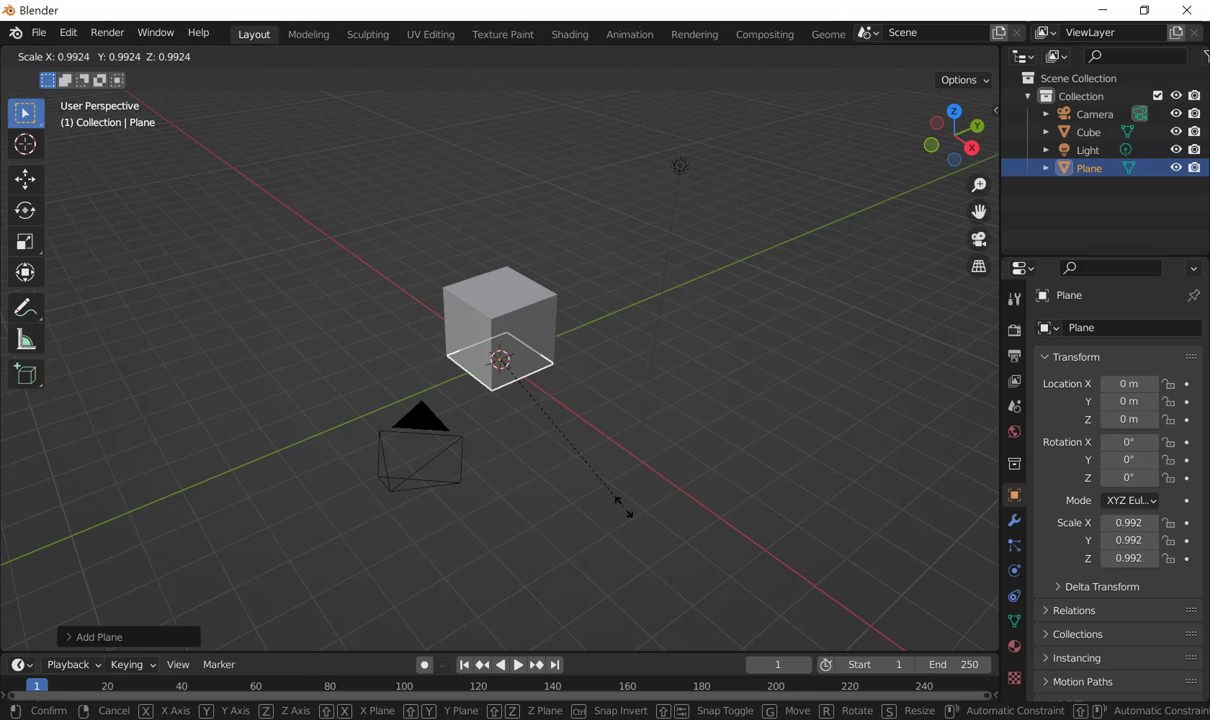
type("1")
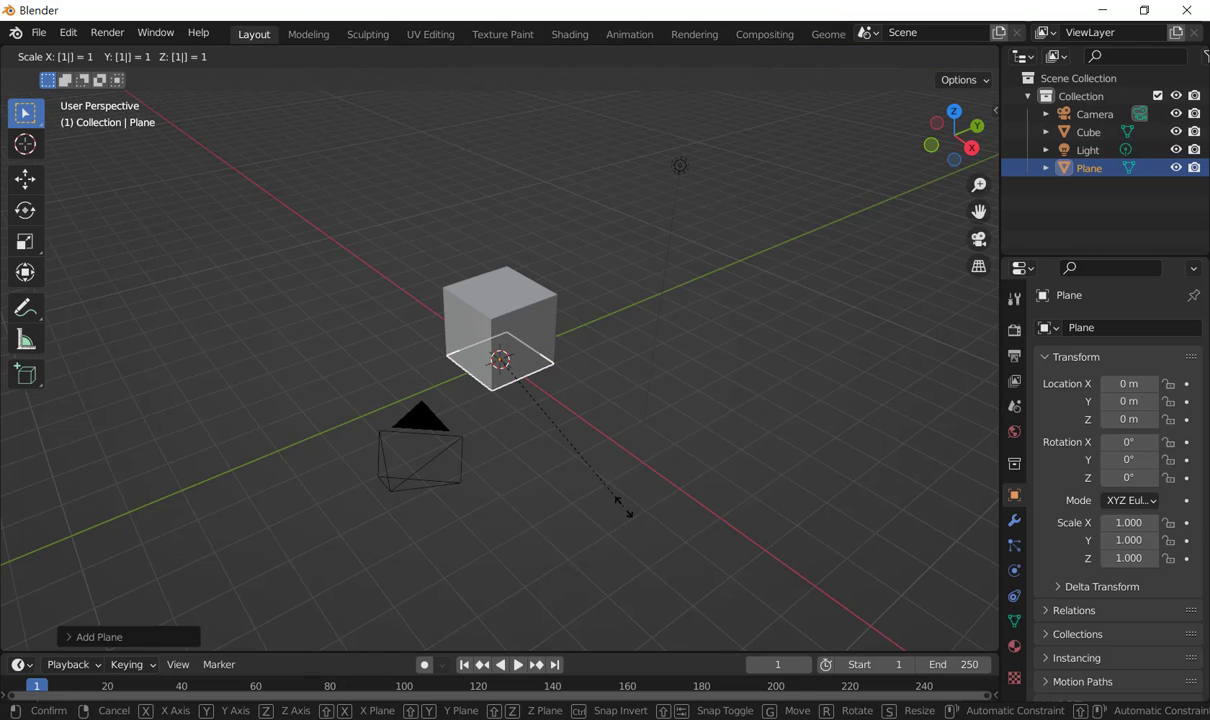
type("0")
key("Return")
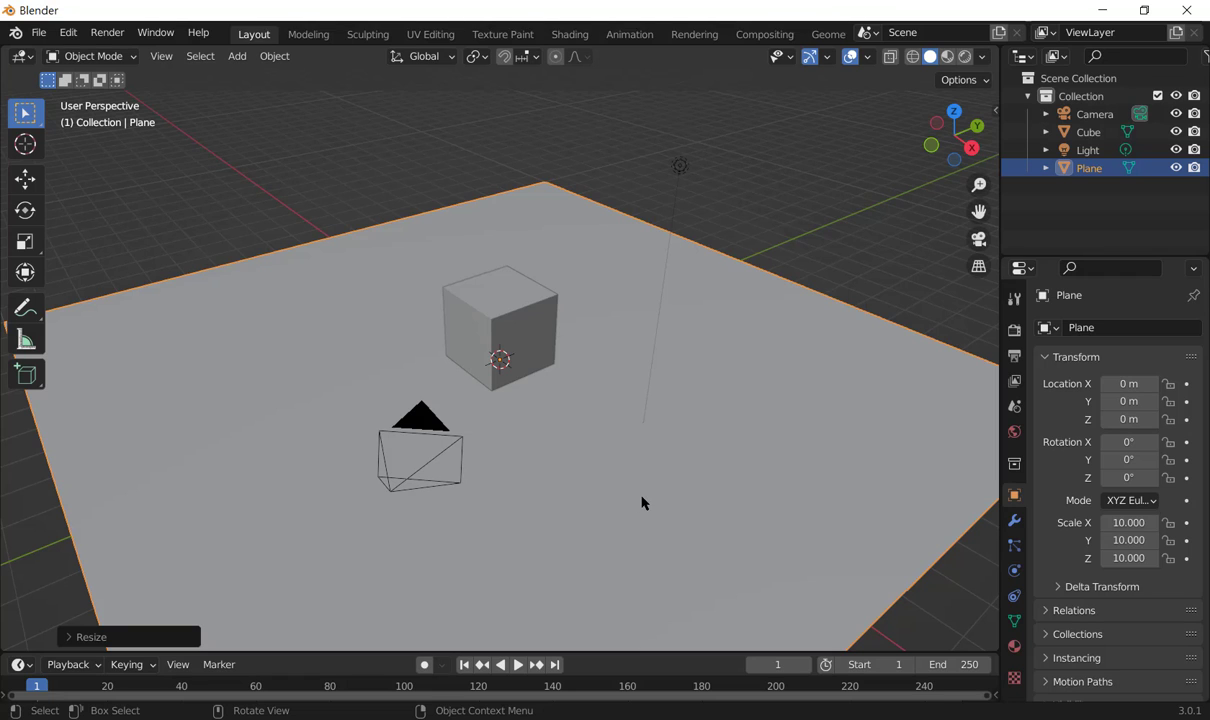
middle_click_drag(642, 503, 629, 489)
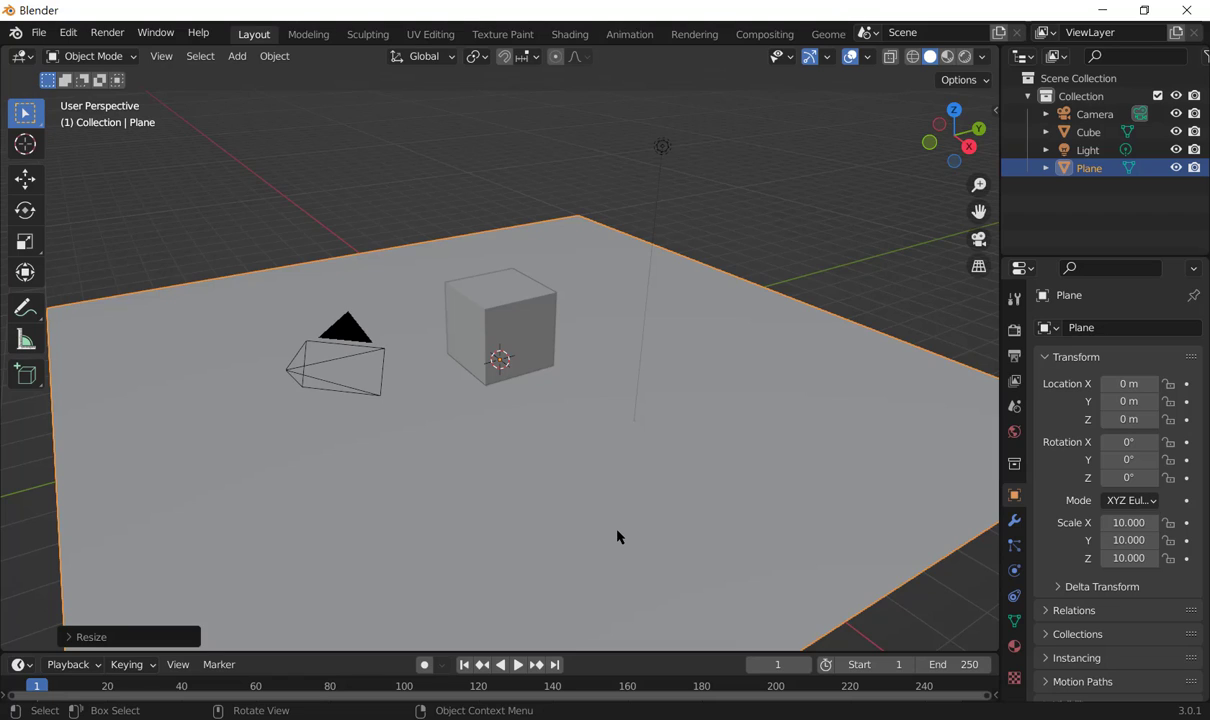
Step: Select the light, show its properties, and switch the viewport to Rendered shading
left_click(663, 150)
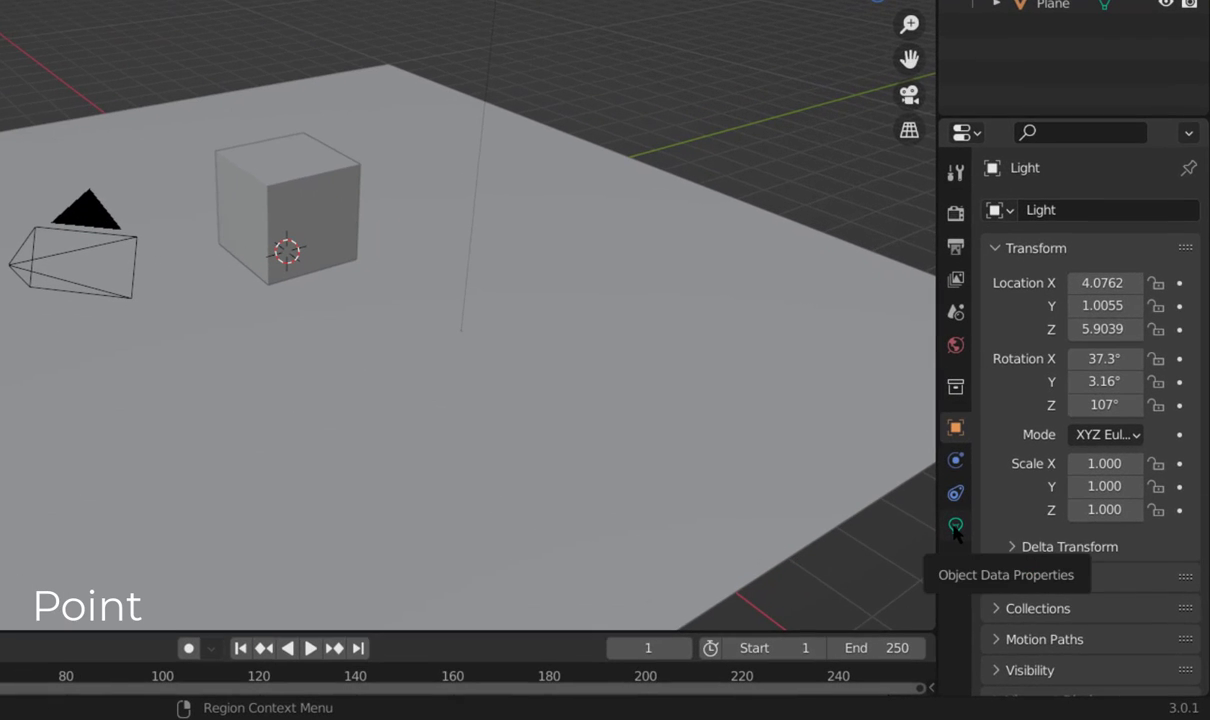
left_click(955, 530)
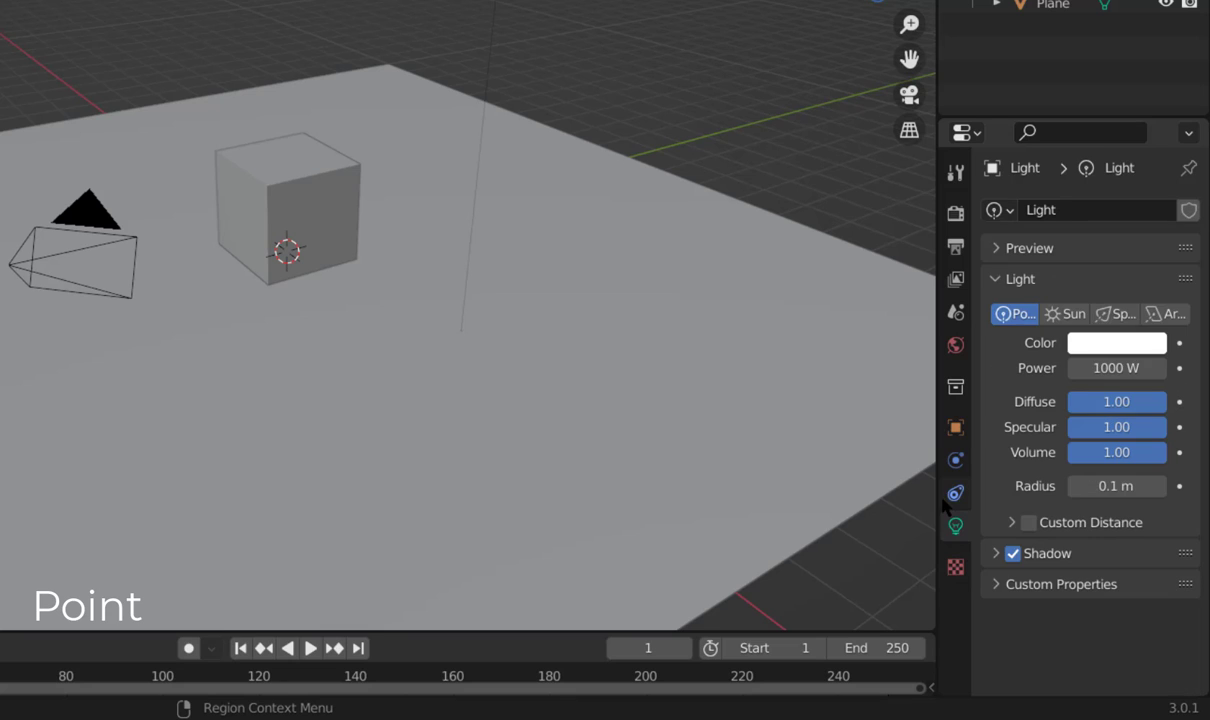
left_click_drag(937, 473, 810, 481)
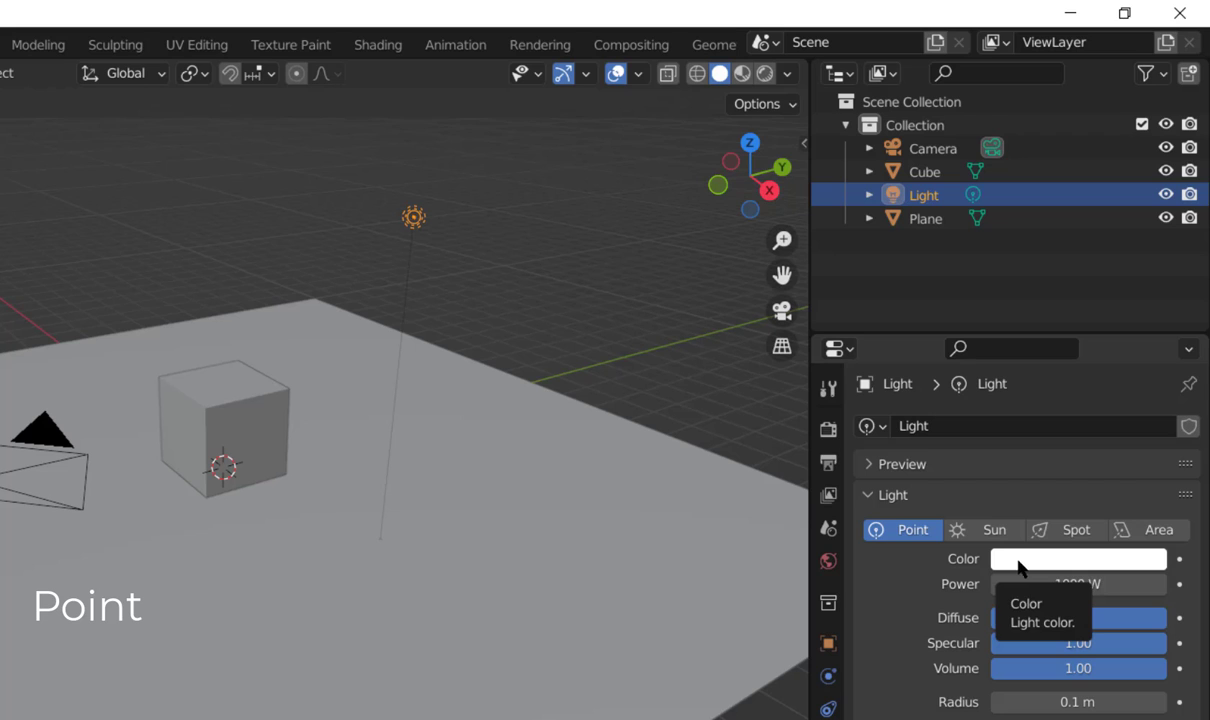
left_click(765, 74)
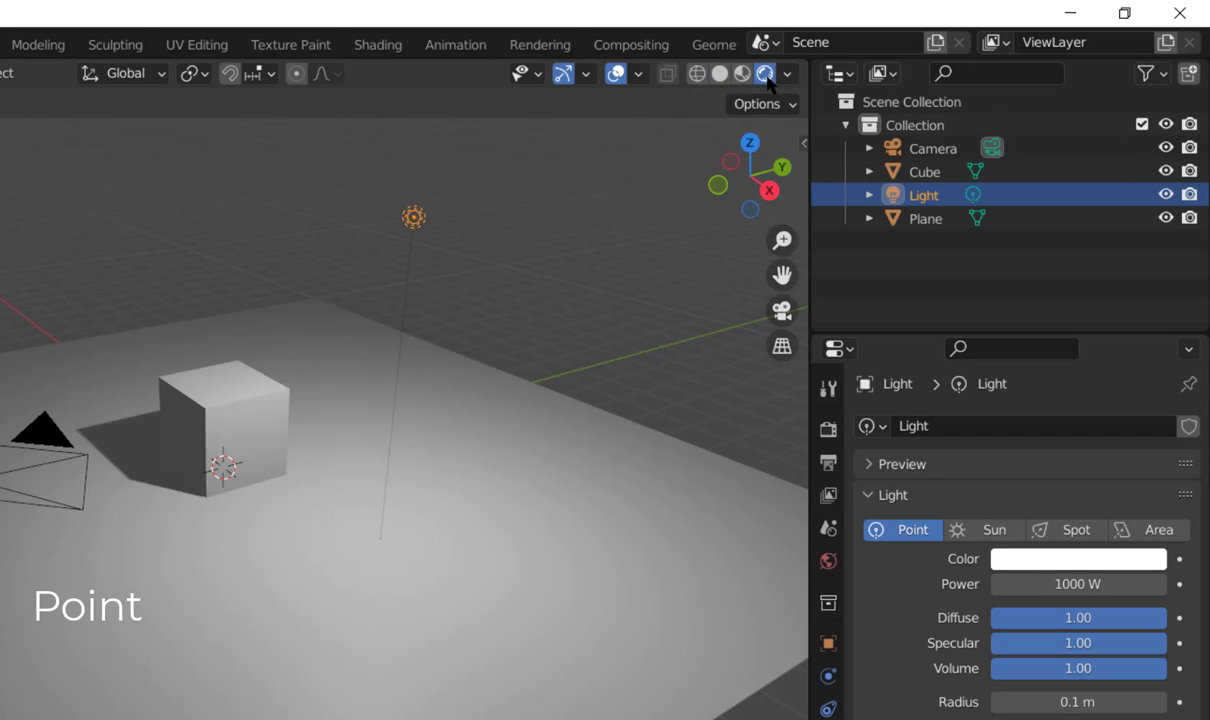
Step: Make the point light orange and keep its power at 1000 W
left_click(1027, 566)
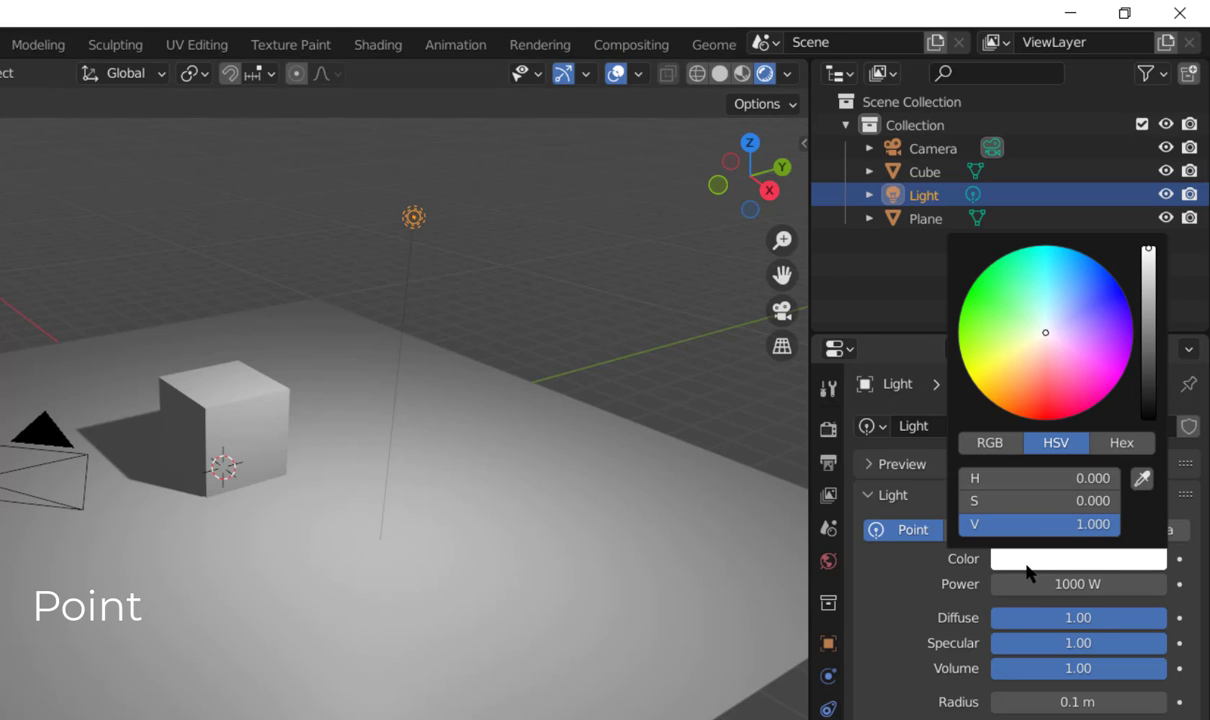
left_click(1003, 402)
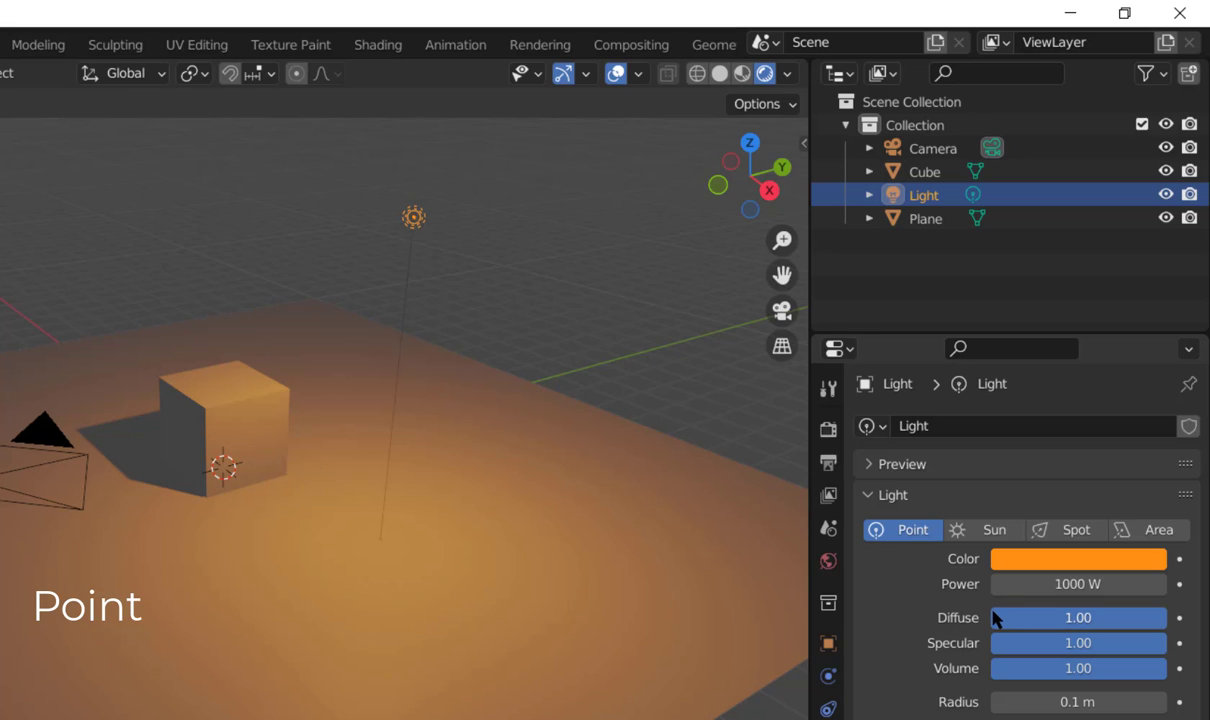
left_click(1078, 585)
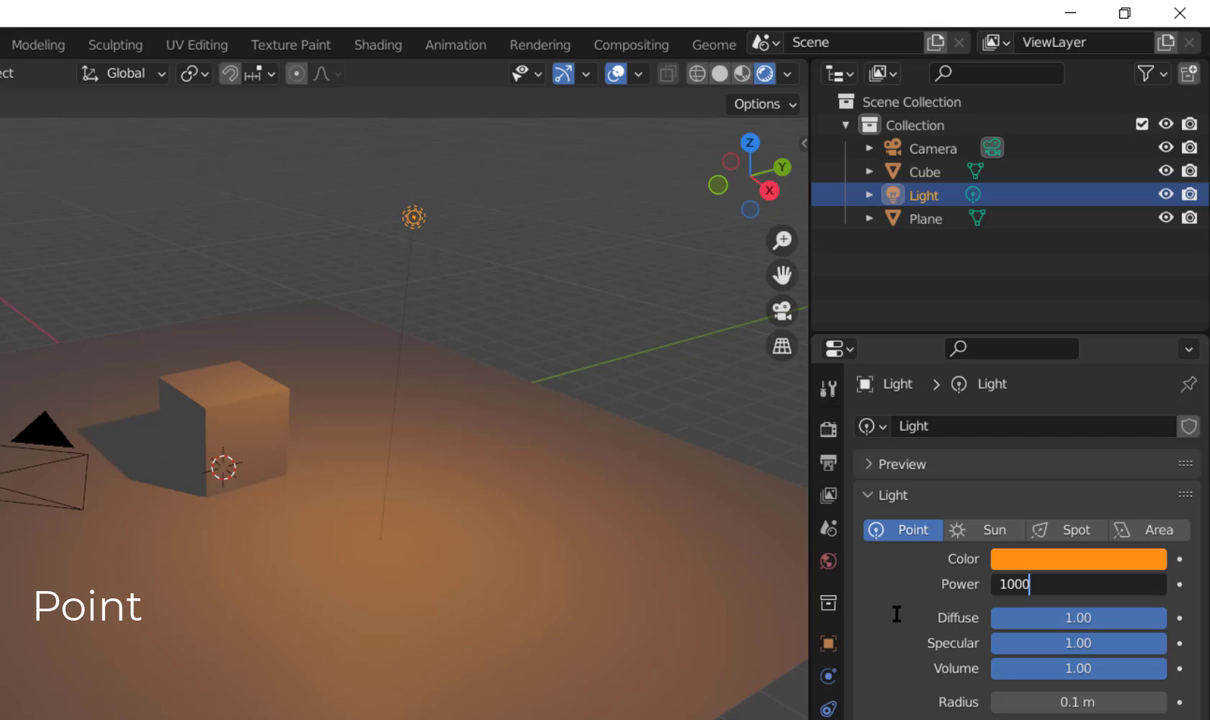
key("Return")
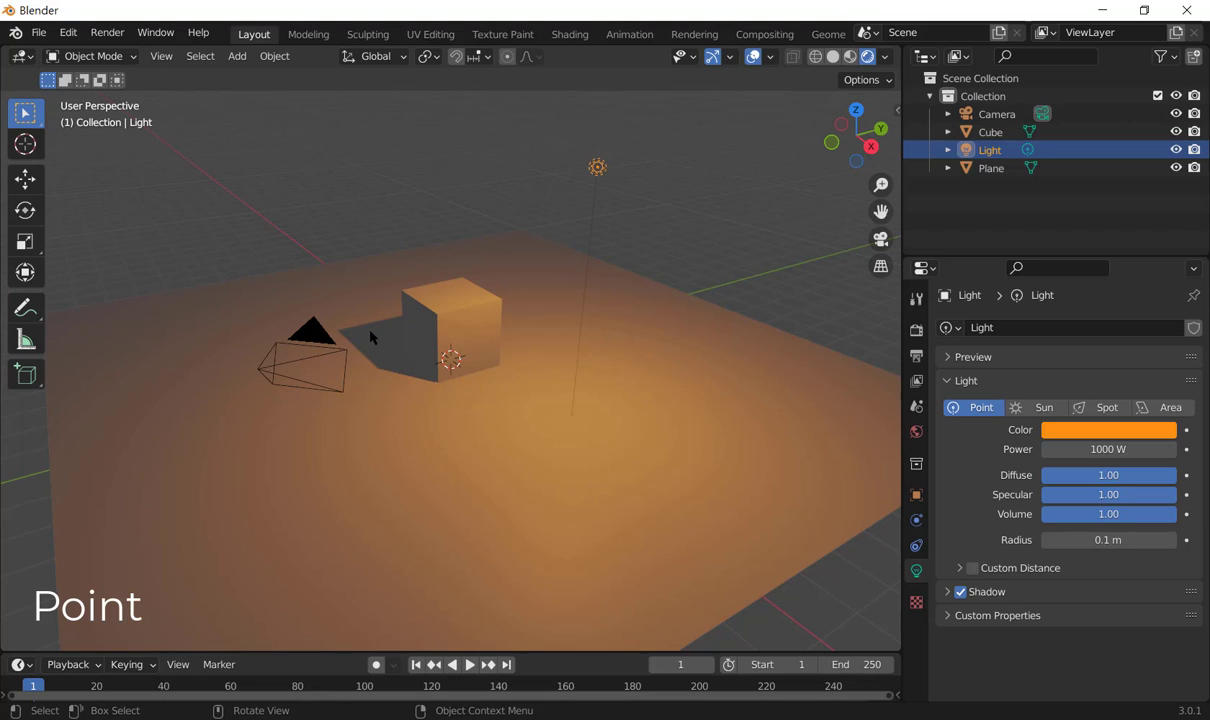
Step: Add a point light, raise it along Z above the cube, and shift it along Y
left_click(236, 56)
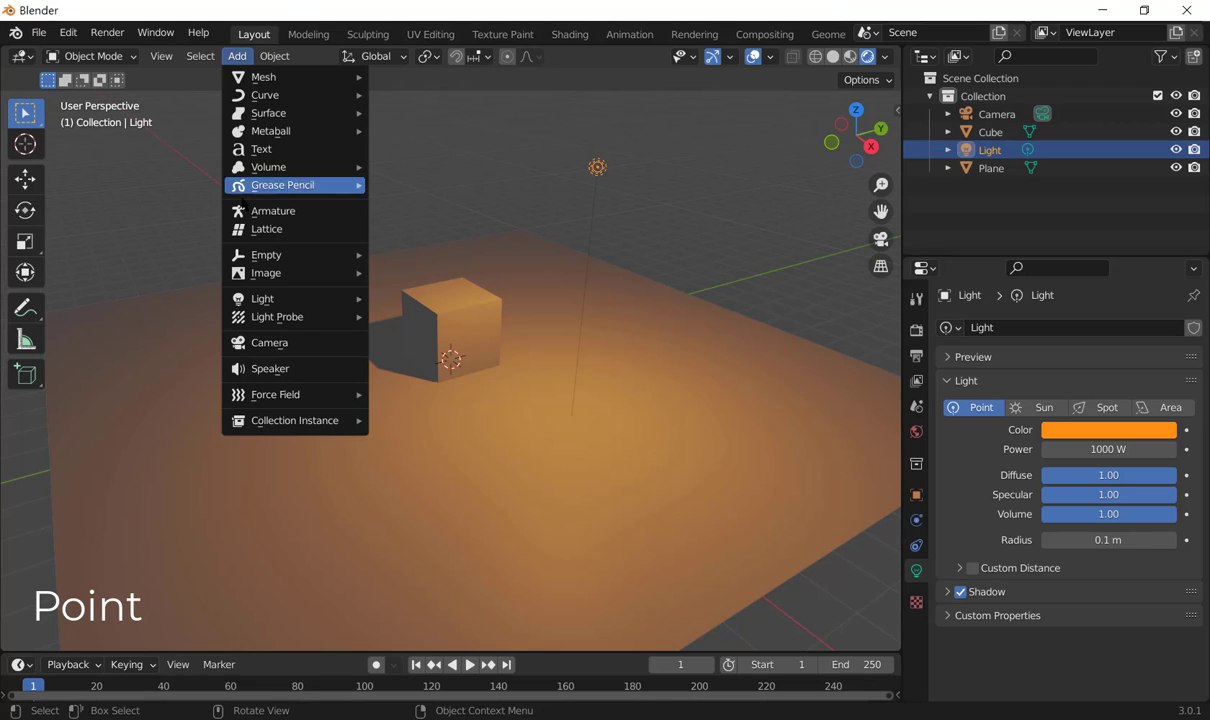
mouse_move(262, 299)
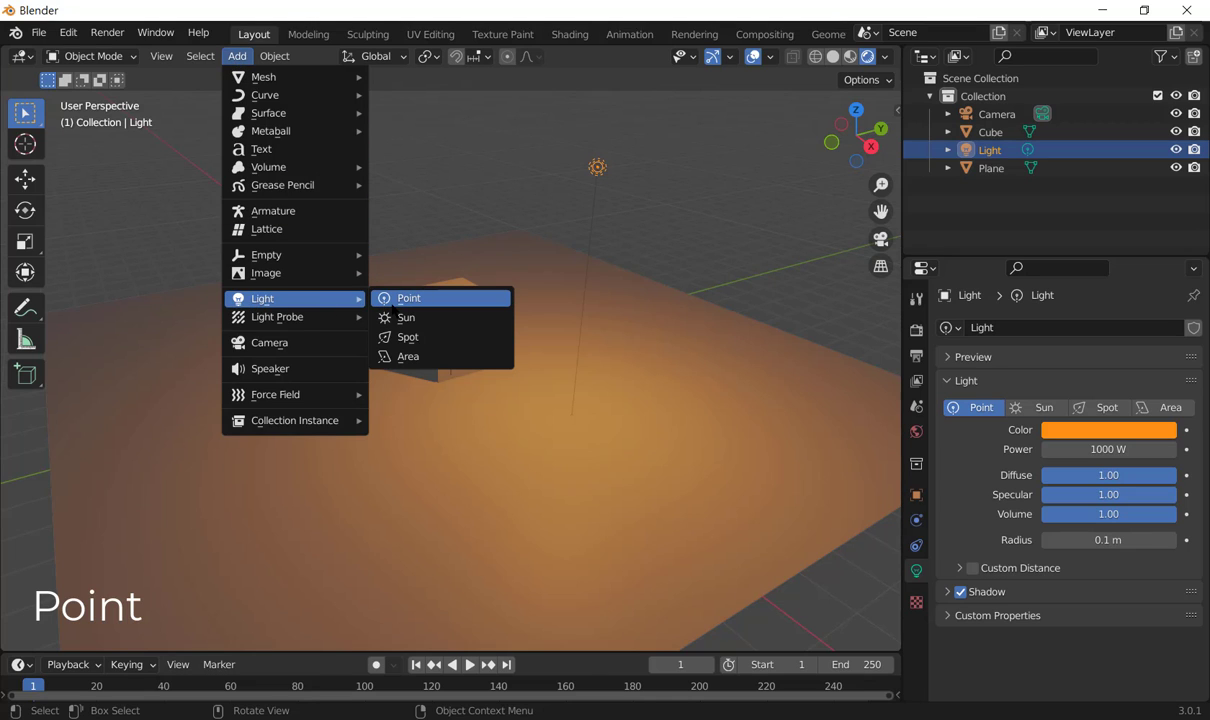
left_click(398, 298)
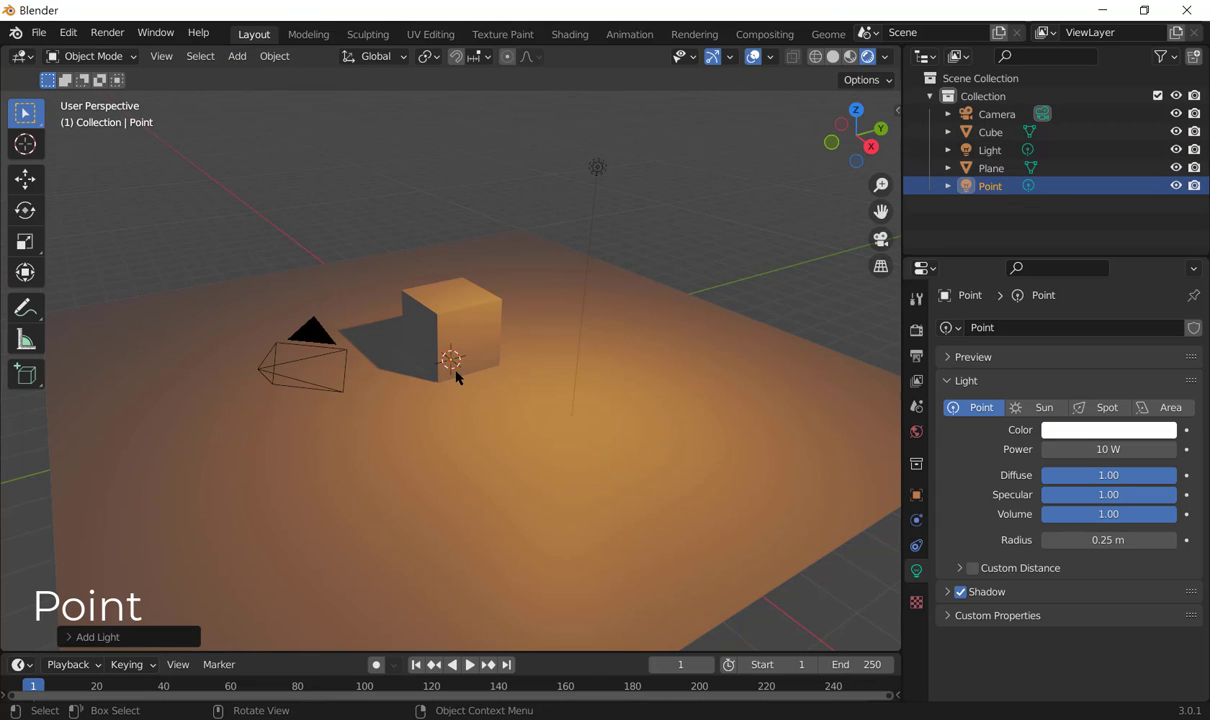
key("g")
key("z")
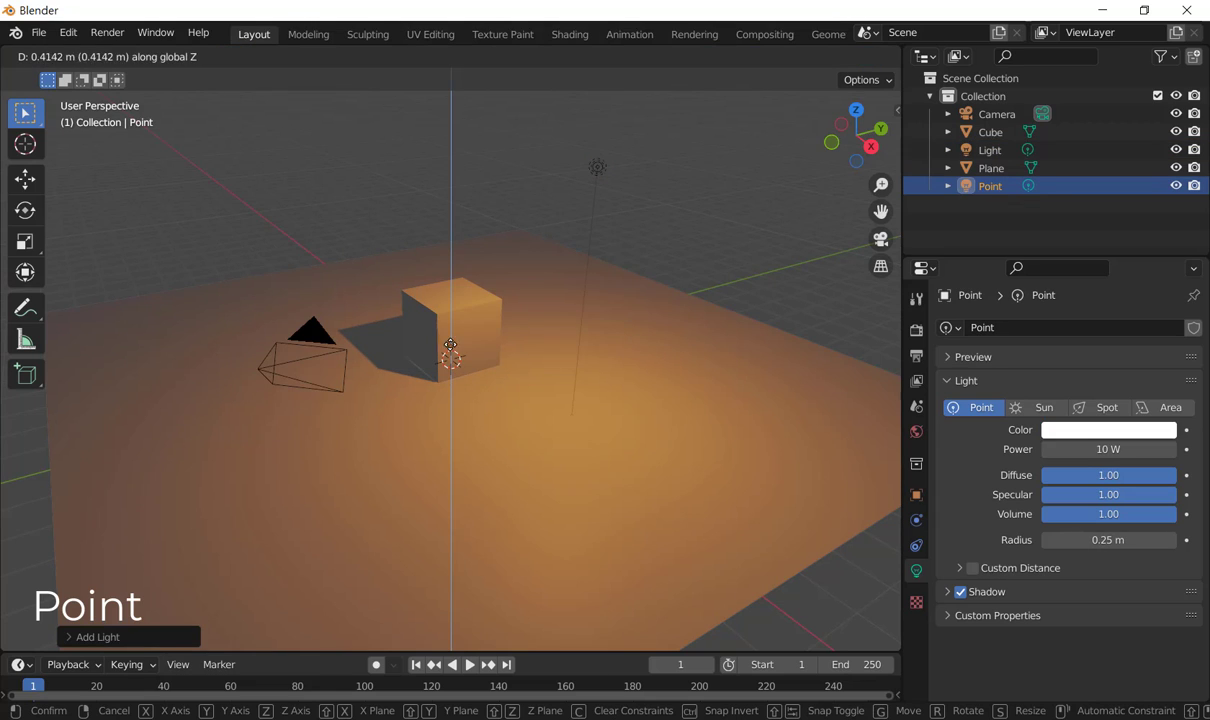
left_click(463, 233)
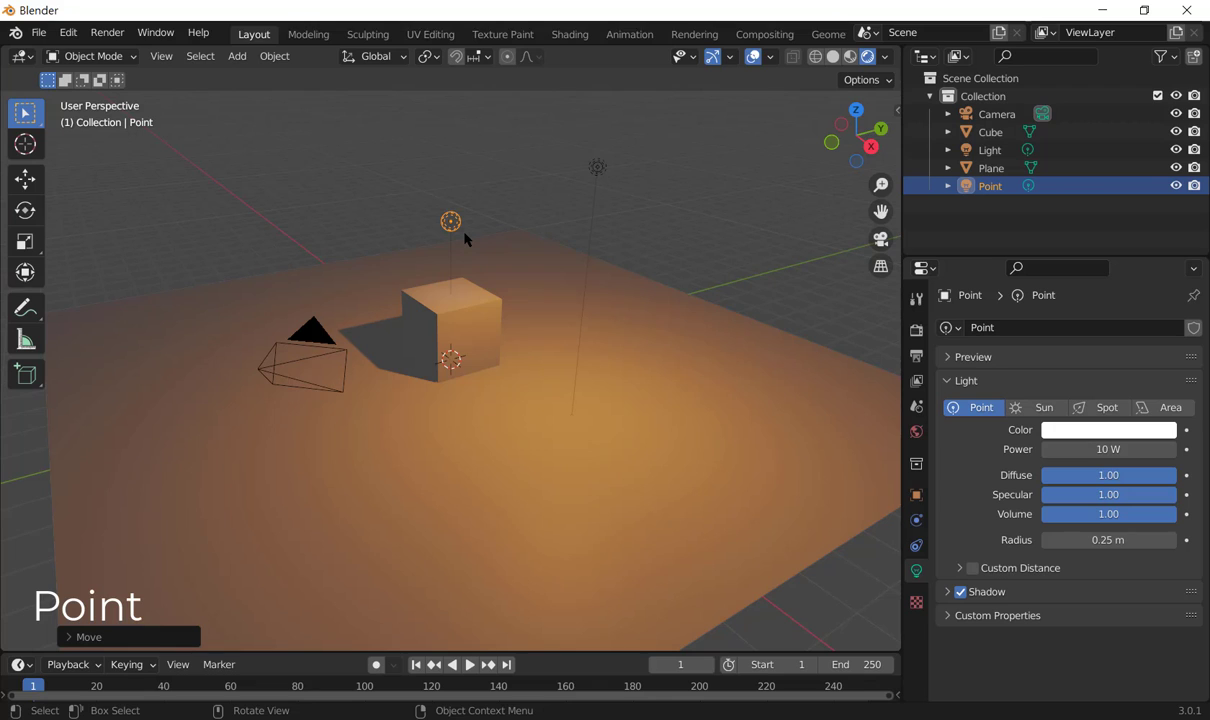
key("g")
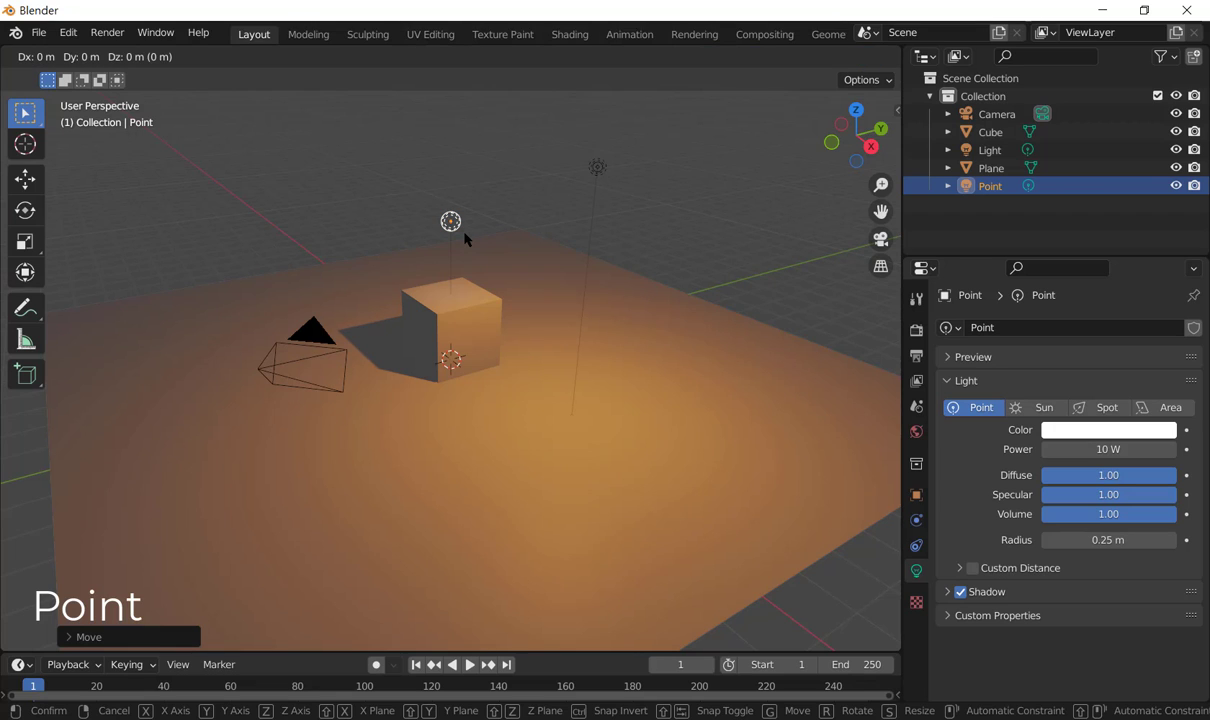
key("y")
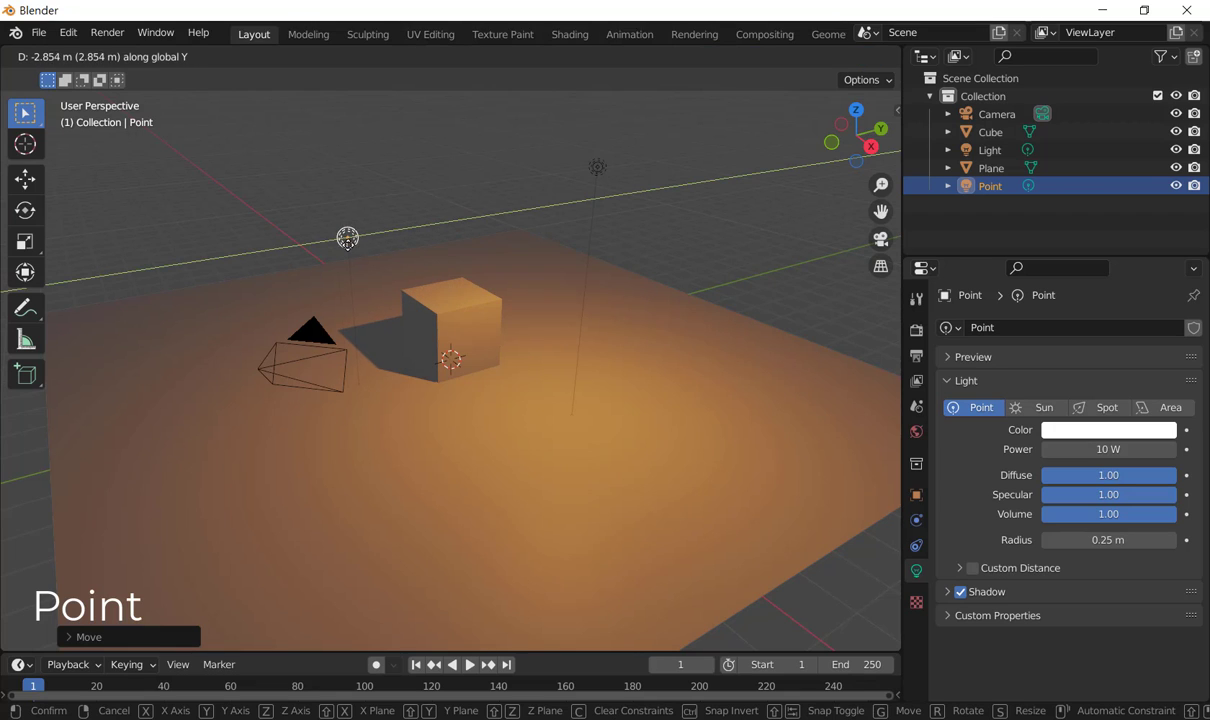
left_click(318, 247)
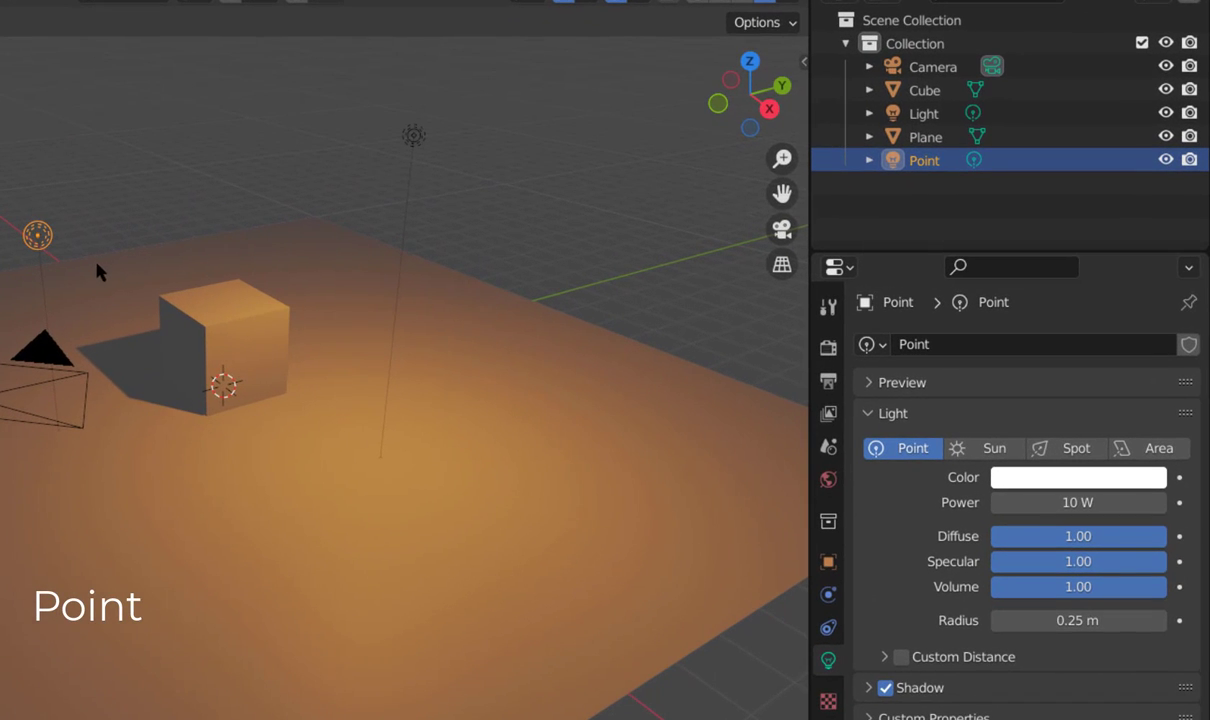
Step: Colour the new point light red at 400 W, then reselect the original Light
left_click(1046, 480)
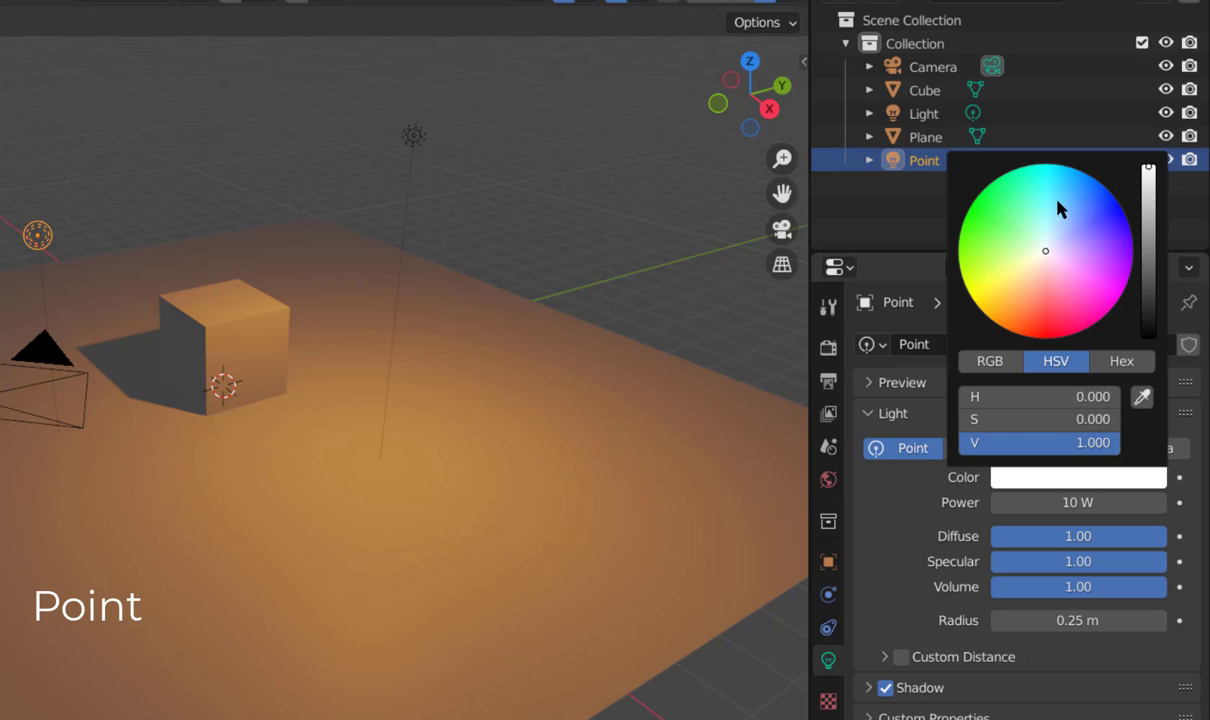
left_click(1043, 331)
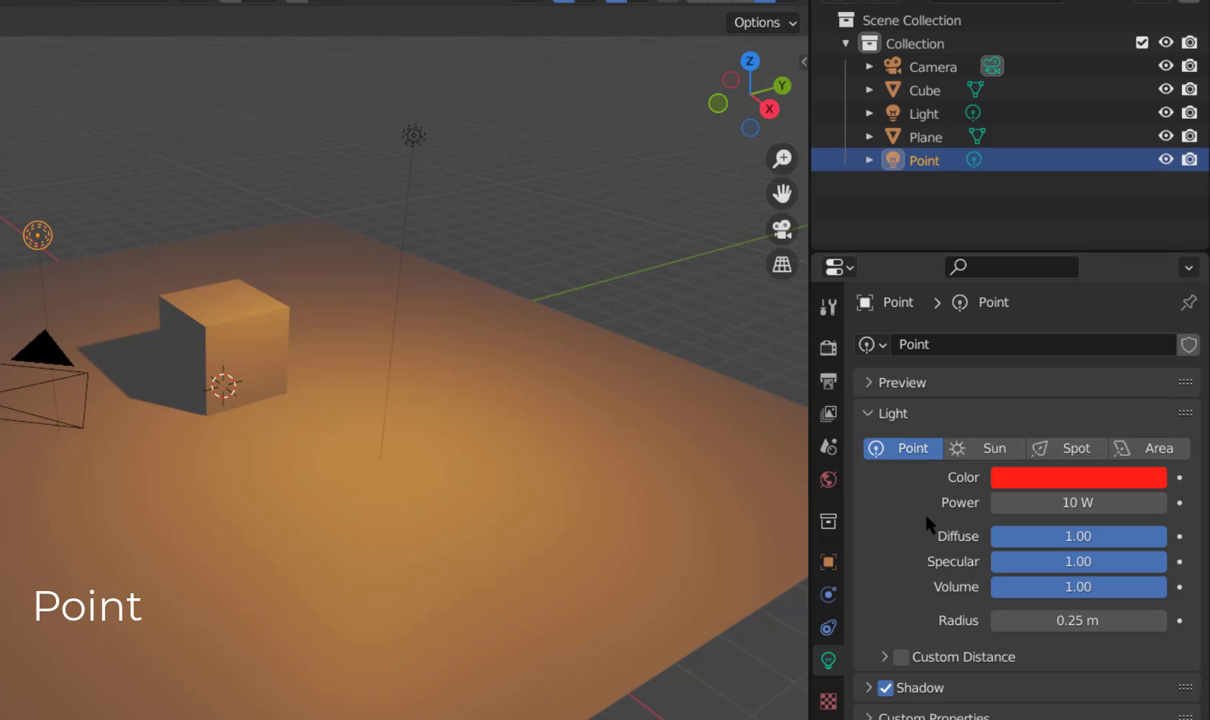
left_click(1040, 502)
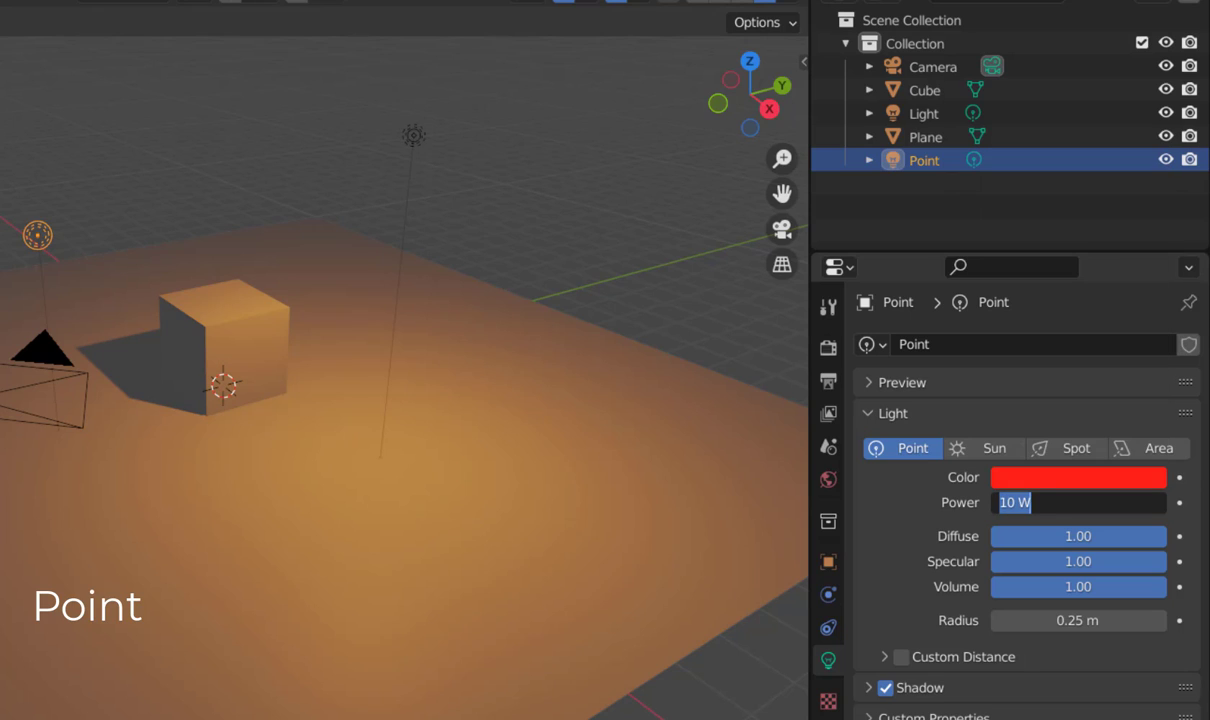
type("400")
key("Return")
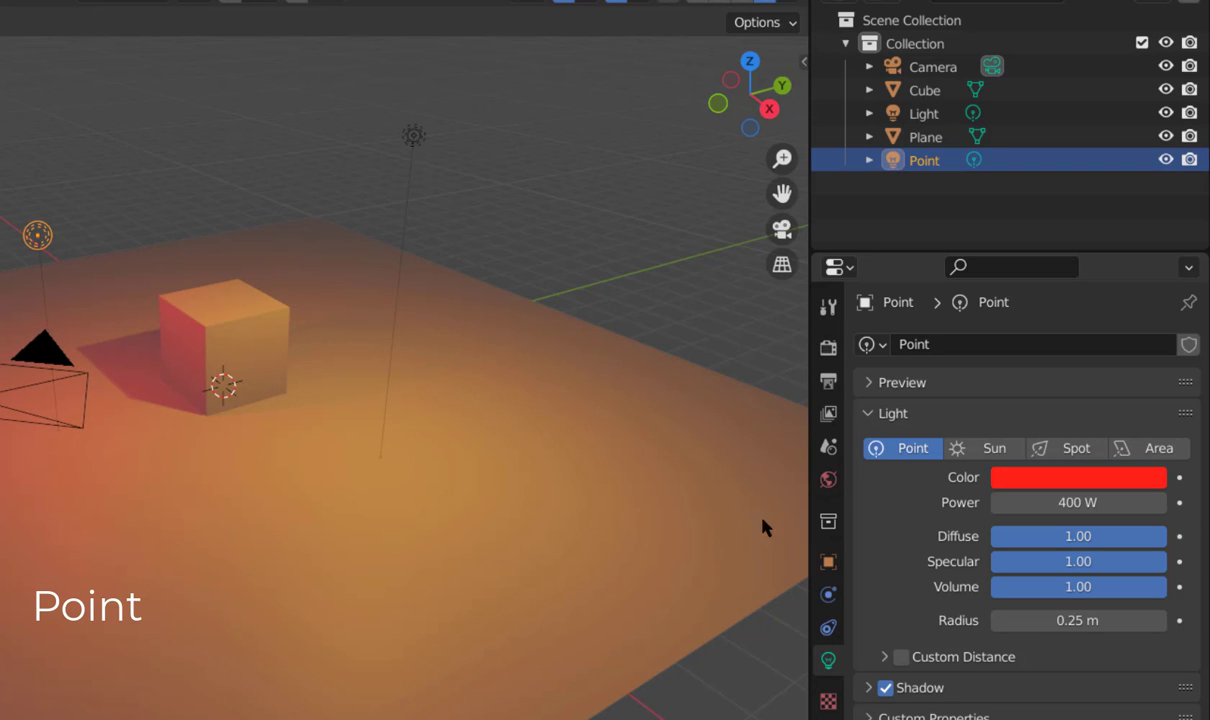
mouse_move(297, 456)
middle_mouse_down()
mouse_move(405, 502)
mouse_move(489, 456)
mouse_move(281, 459)
mouse_move(300, 448)
mouse_move(329, 341)
middle_mouse_up()
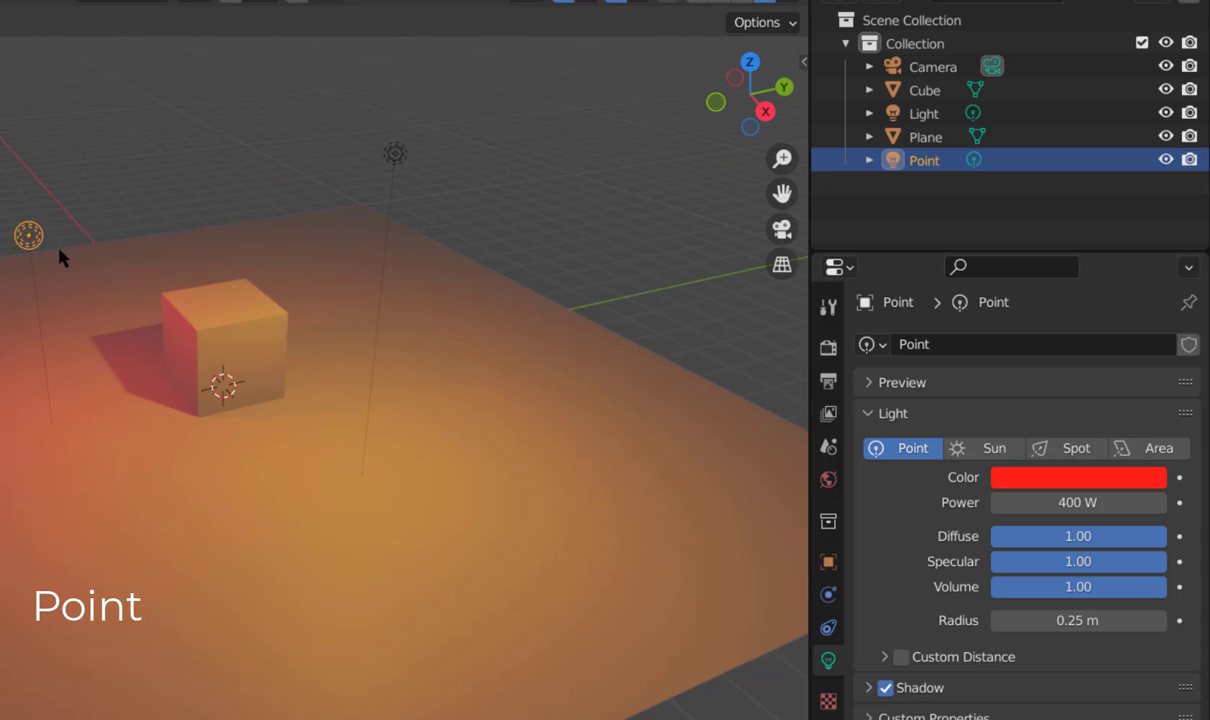
left_click(396, 155)
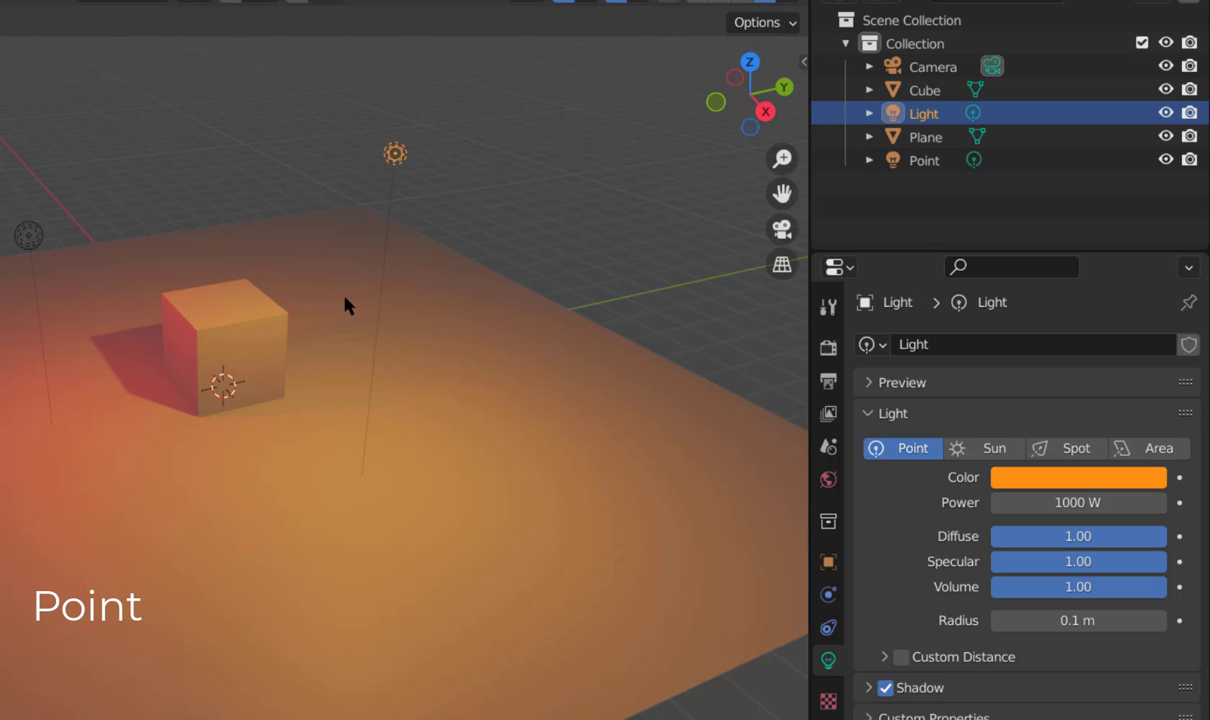
Step: Raise the new Point.001 light along Z above the floor
mouse_move(421, 375)
middle_mouse_down()
mouse_move(397, 302)
mouse_move(343, 373)
middle_mouse_up()
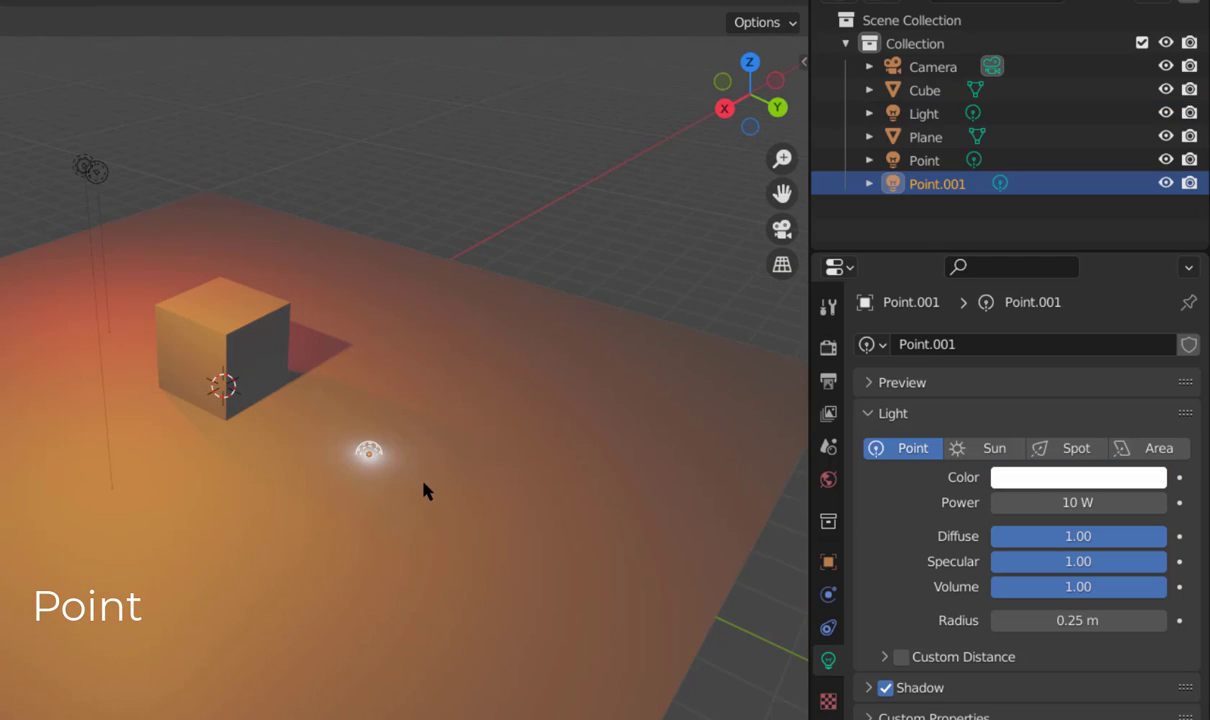
key("g")
key("z")
left_click(640, 464)
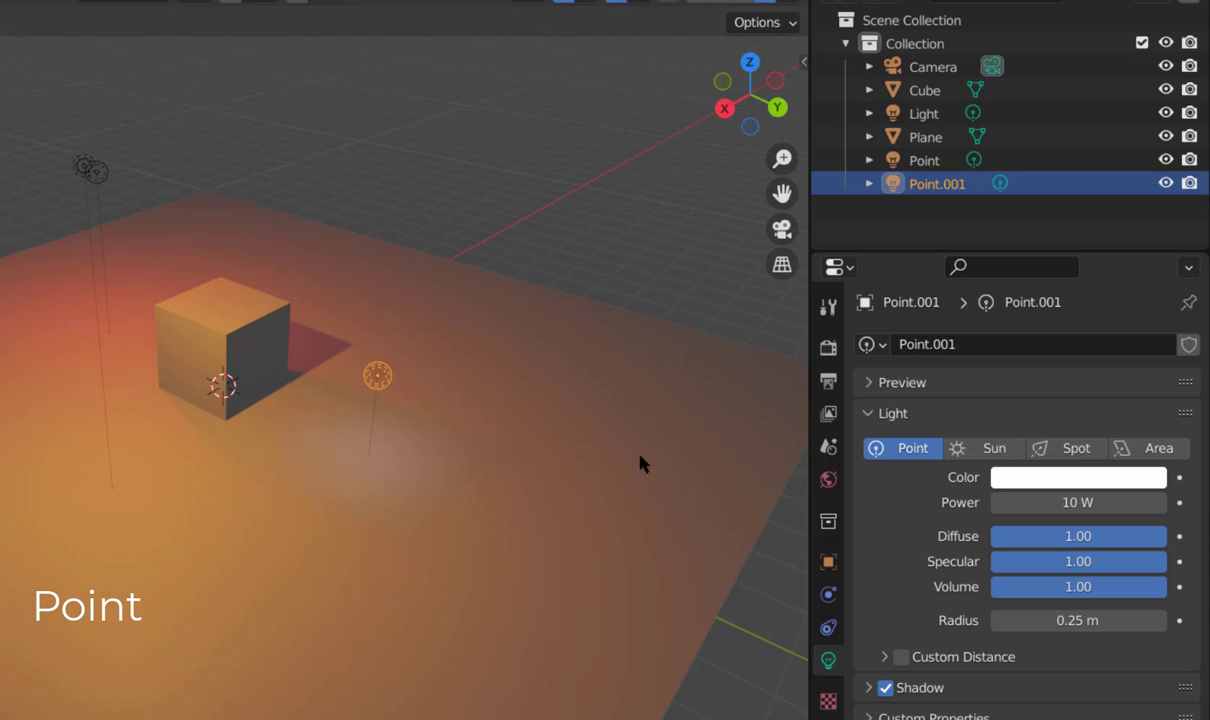
Step: Colour Point.001 pink with 600 W power
left_click(1055, 479)
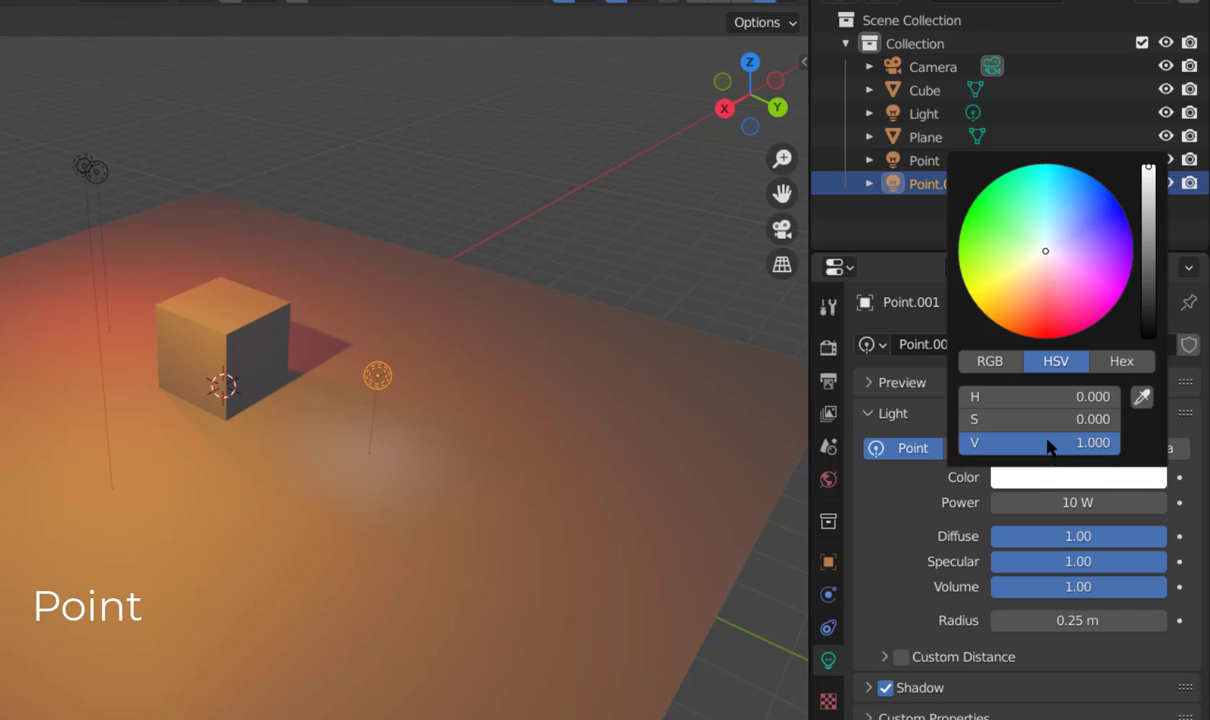
left_click(1098, 311)
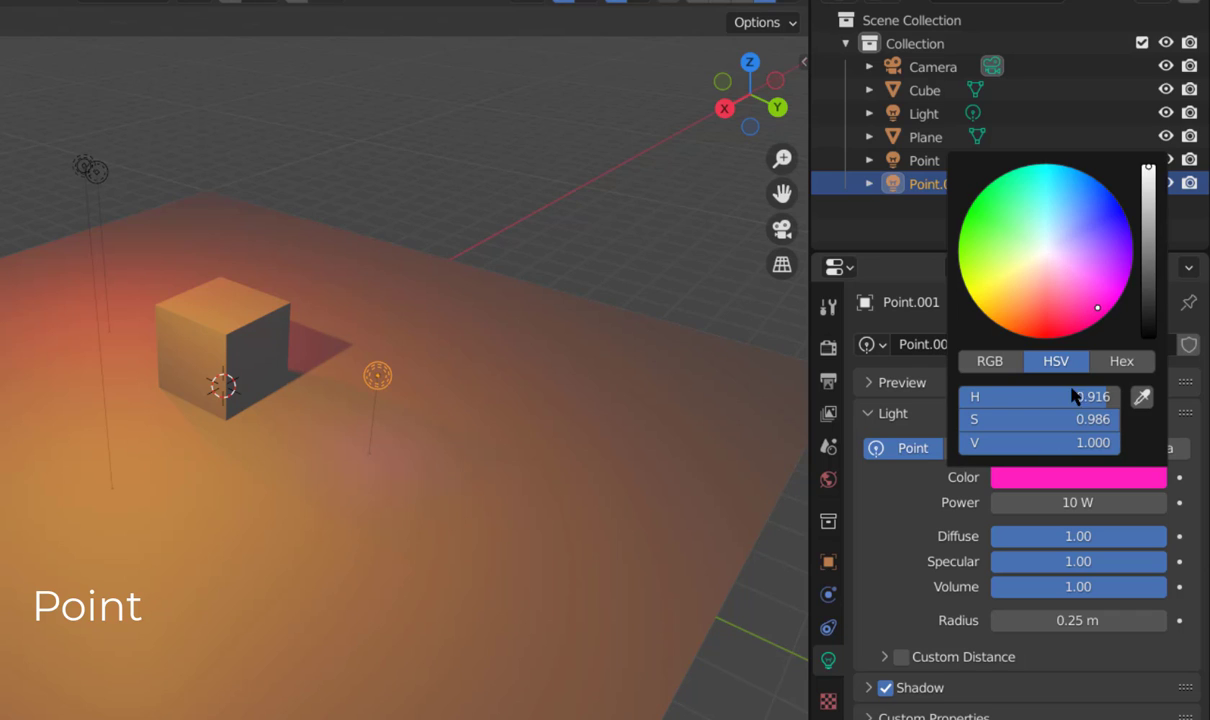
left_click(997, 505)
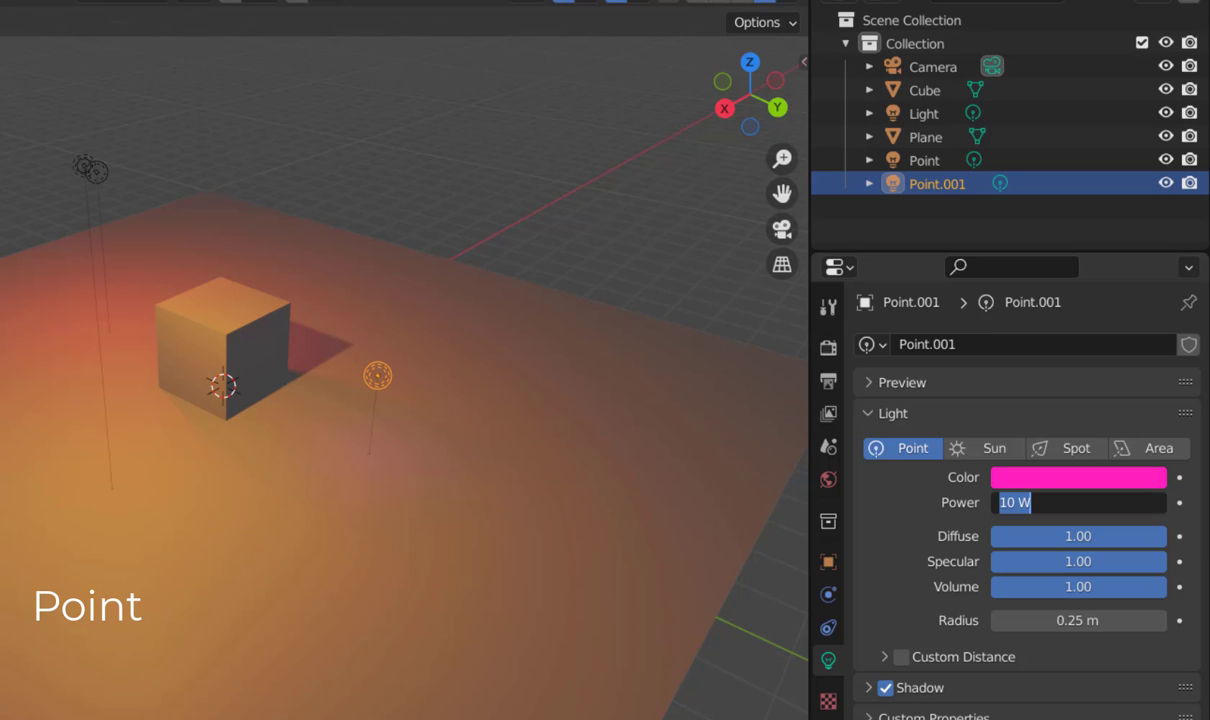
type("600")
key("Return")
mouse_move(378, 448)
middle_mouse_down()
mouse_move(551, 456)
mouse_move(697, 437)
mouse_move(730, 388)
mouse_move(700, 472)
mouse_move(526, 444)
middle_mouse_up()
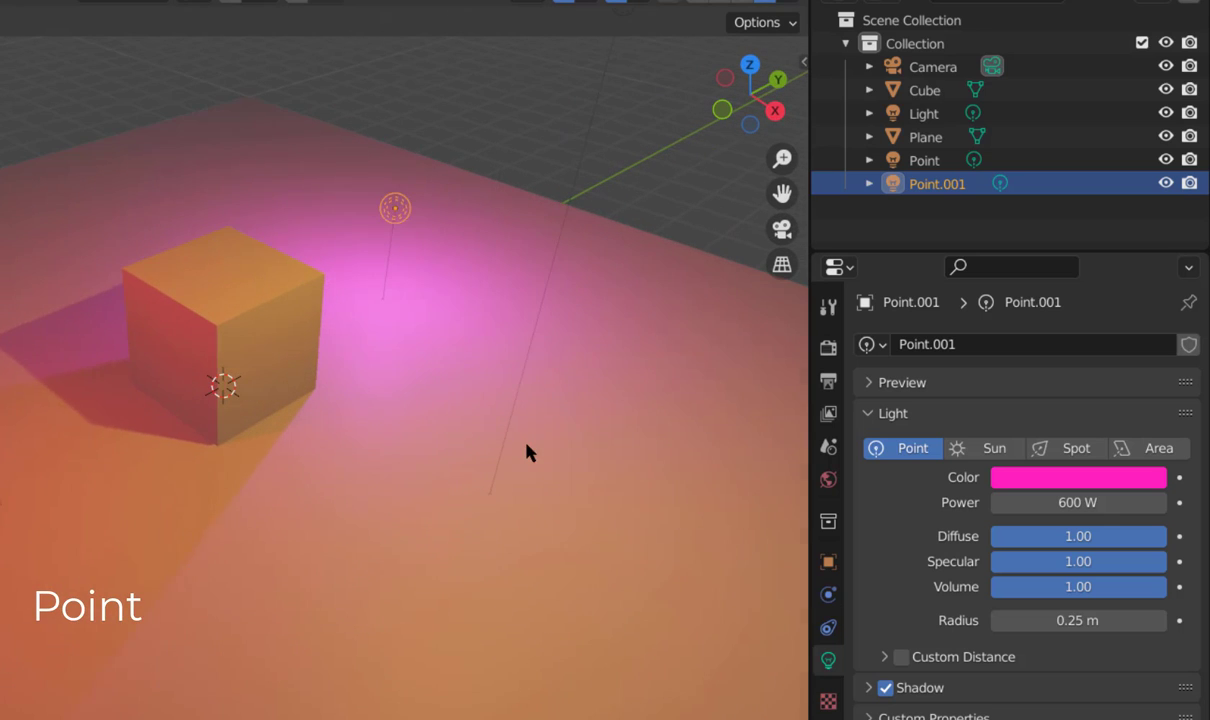
Step: Lift the pink Point.001 light higher along Z and orbit to see its shadows
left_click(391, 220)
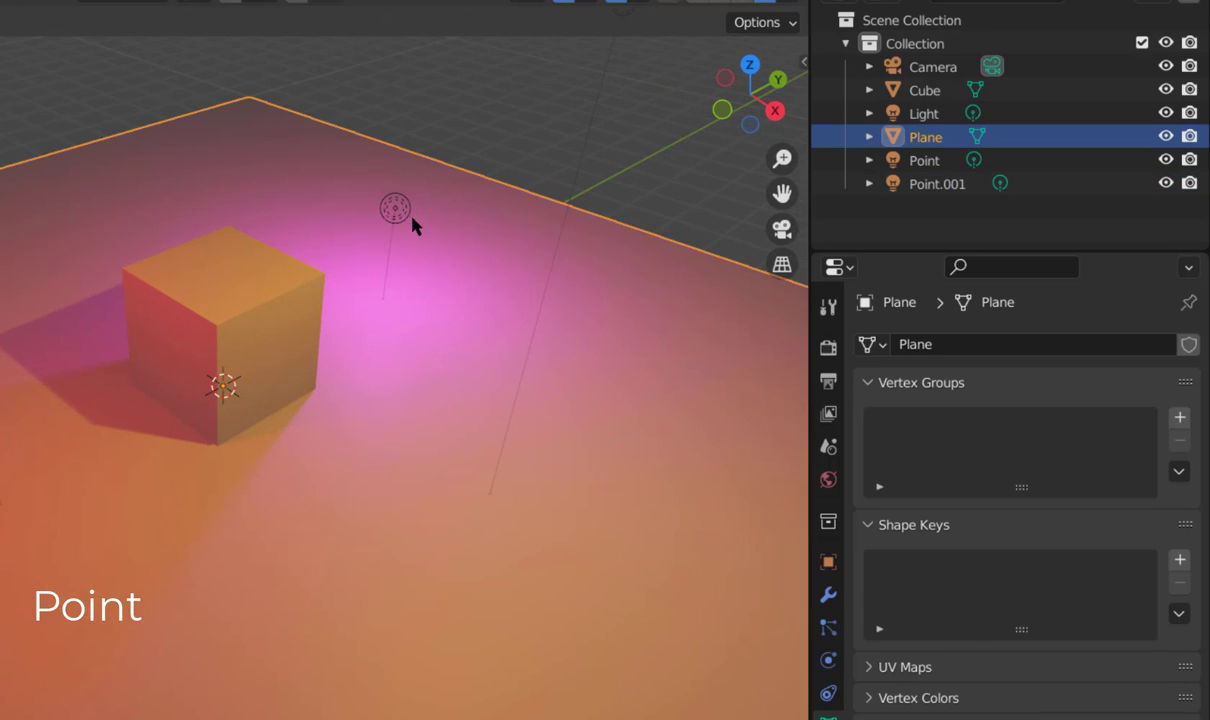
left_click(396, 211)
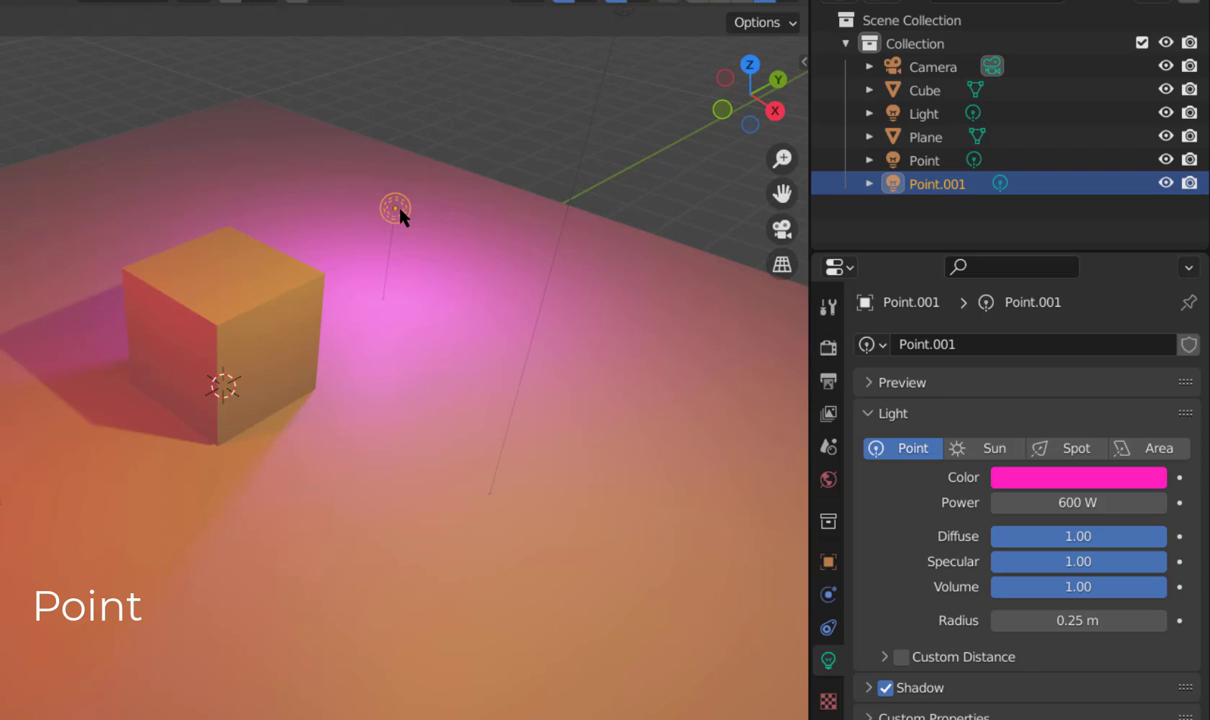
key("g")
key("z")
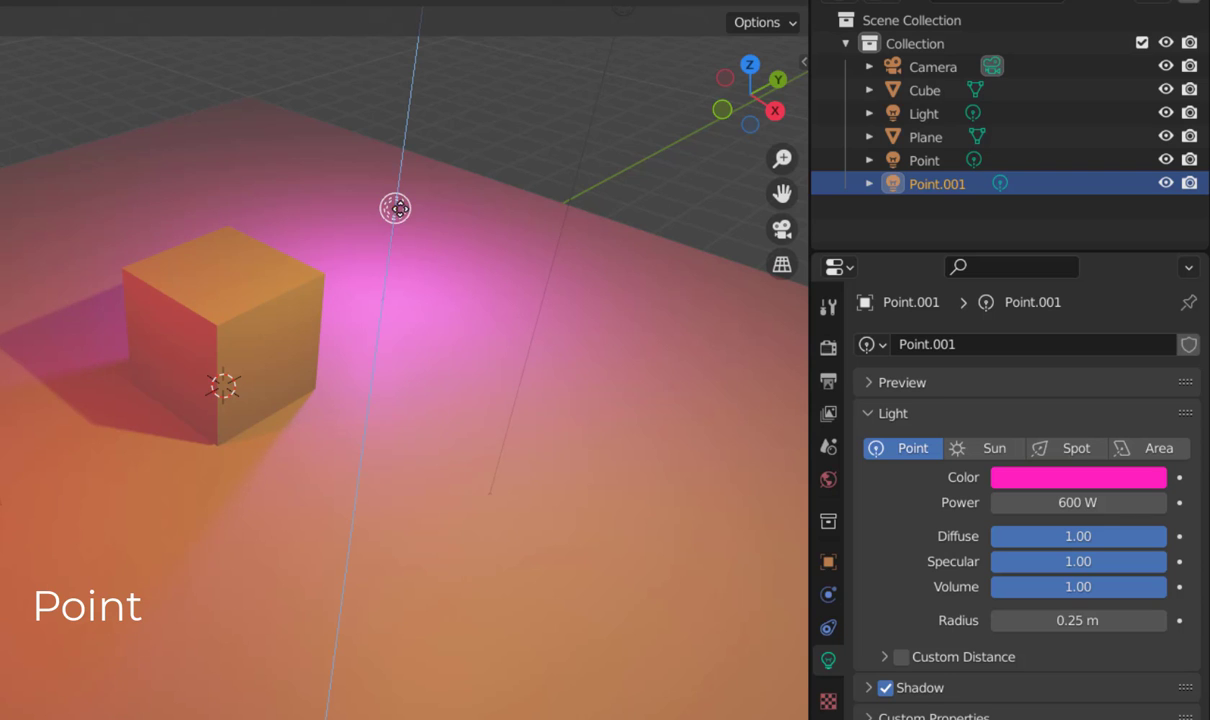
left_click(412, 66)
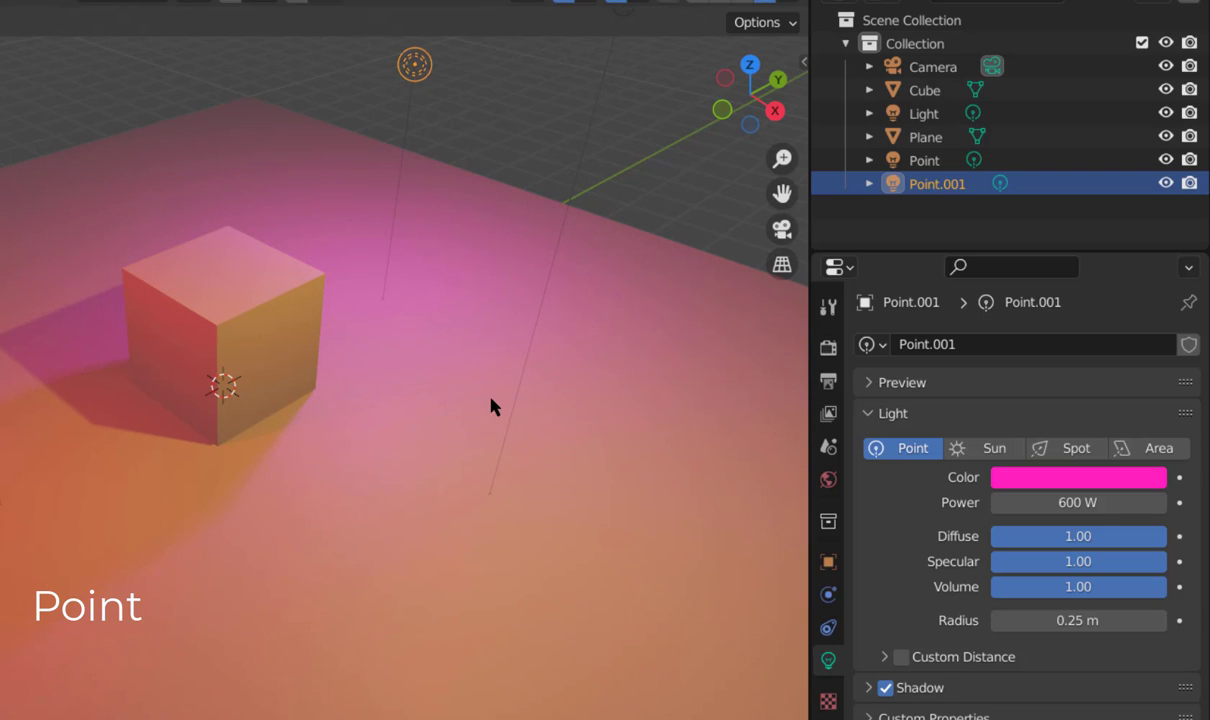
middle_click_drag(490, 399, 38, 378)
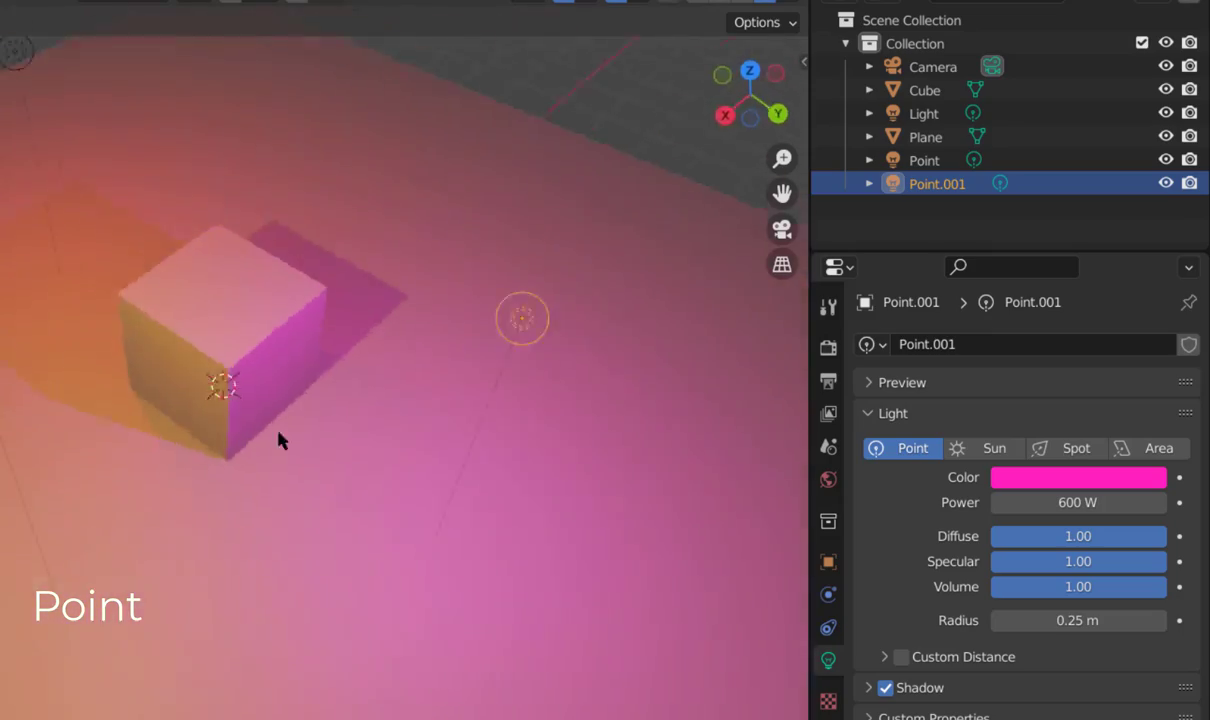
middle_click_drag(270, 420, 480, 347)
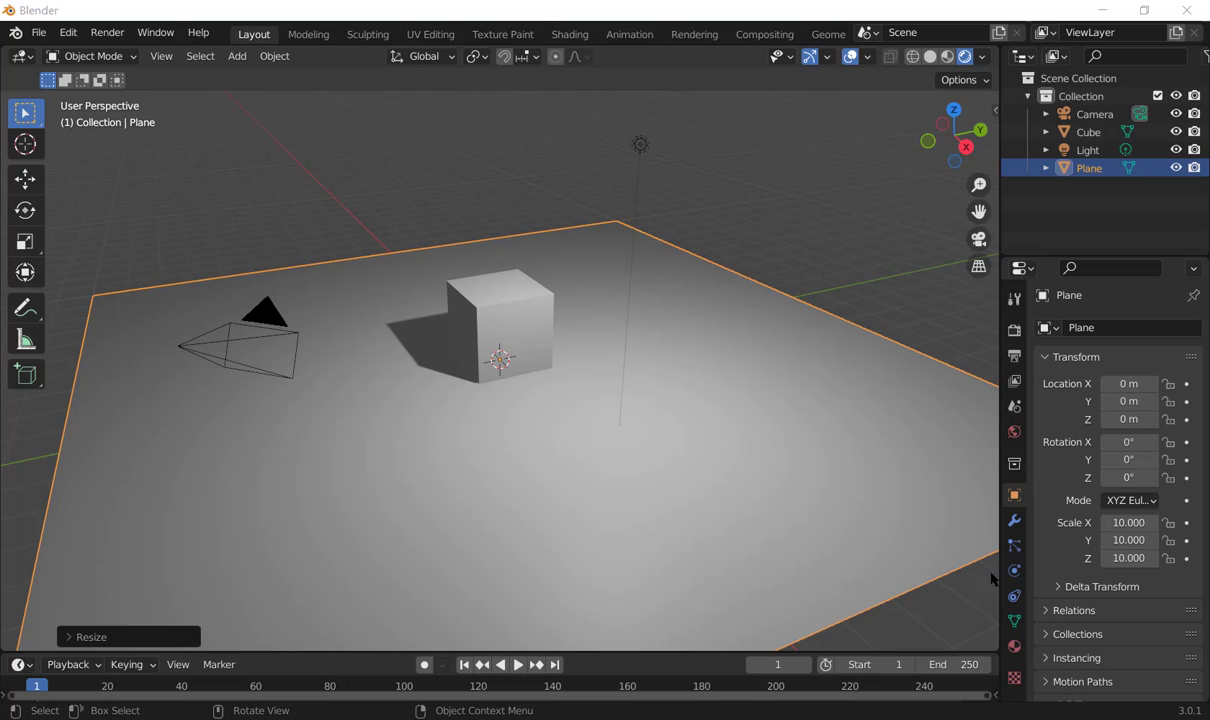
Step: Select the Light and change its type from Point to Sun in Light properties
left_click_drag(999, 578, 927, 578)
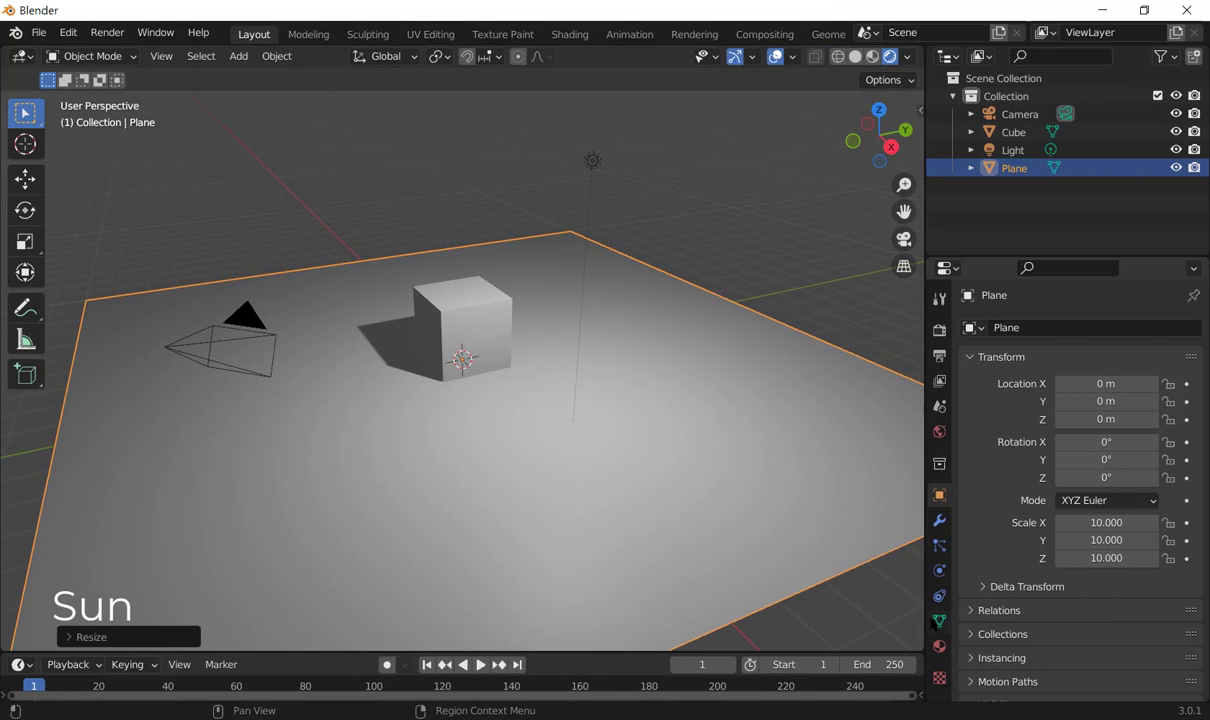
left_click(592, 163)
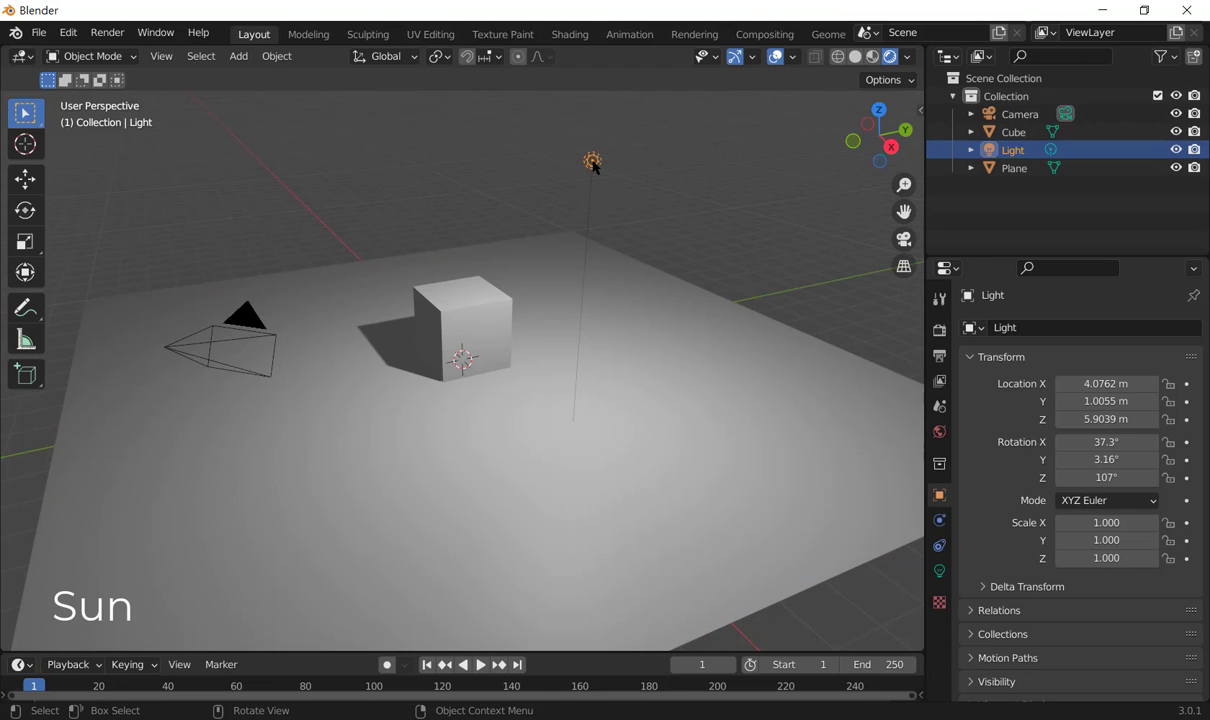
left_click(939, 574)
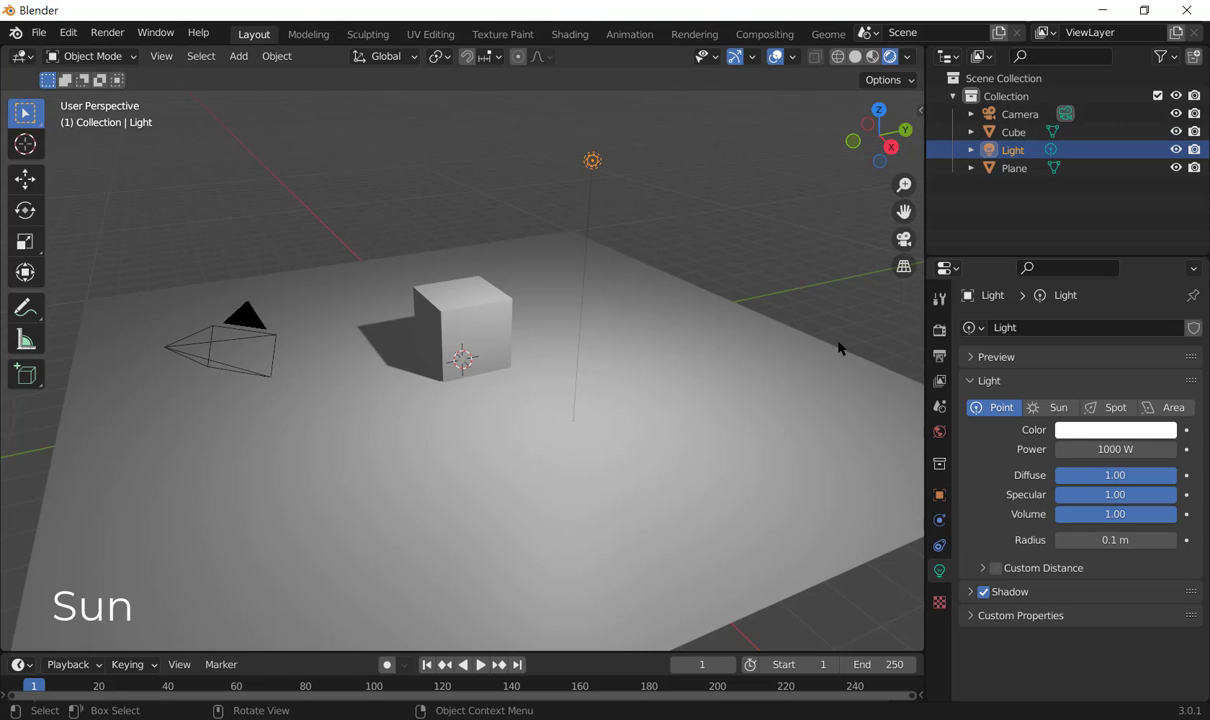
left_click(1055, 407)
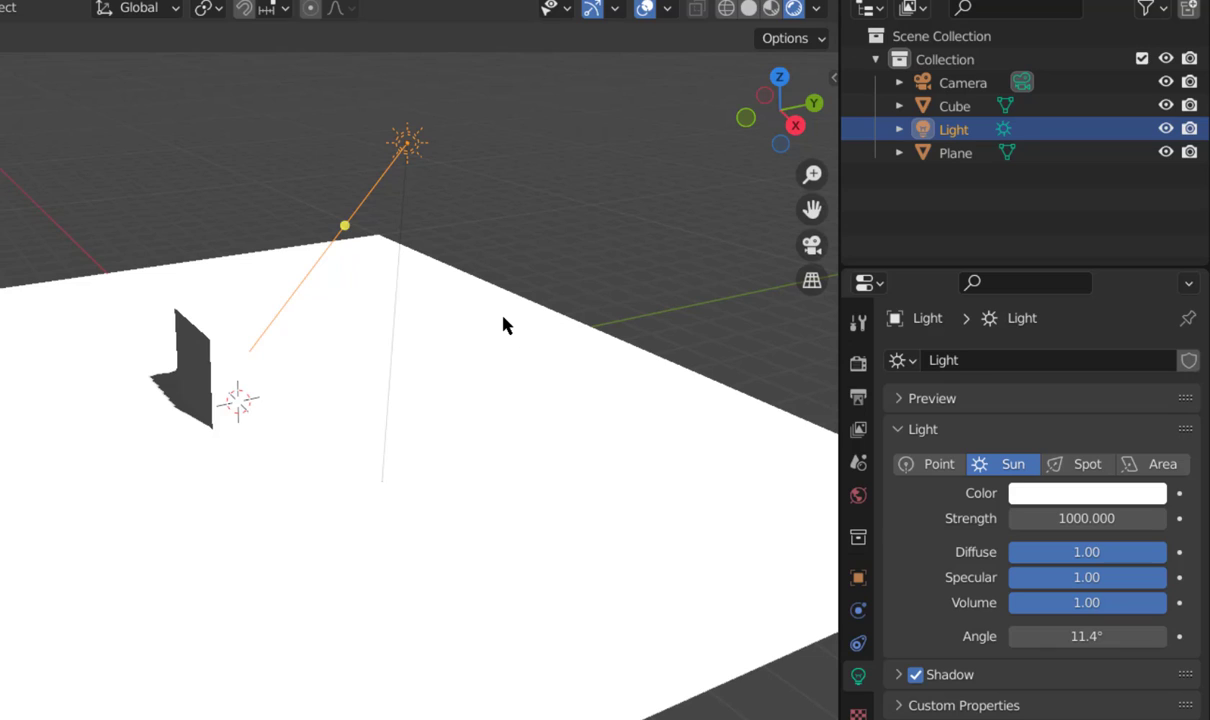
Step: Tint the sun pale yellow and set its strength to 4
left_click(1036, 496)
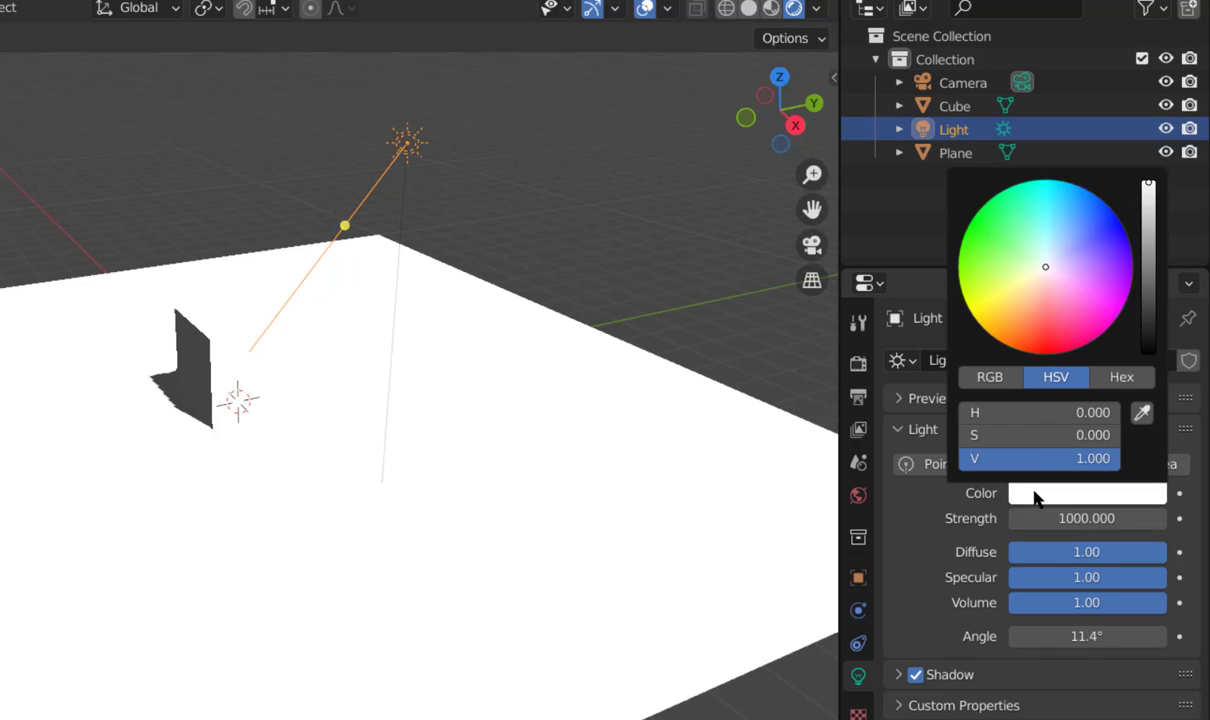
left_click(1021, 289)
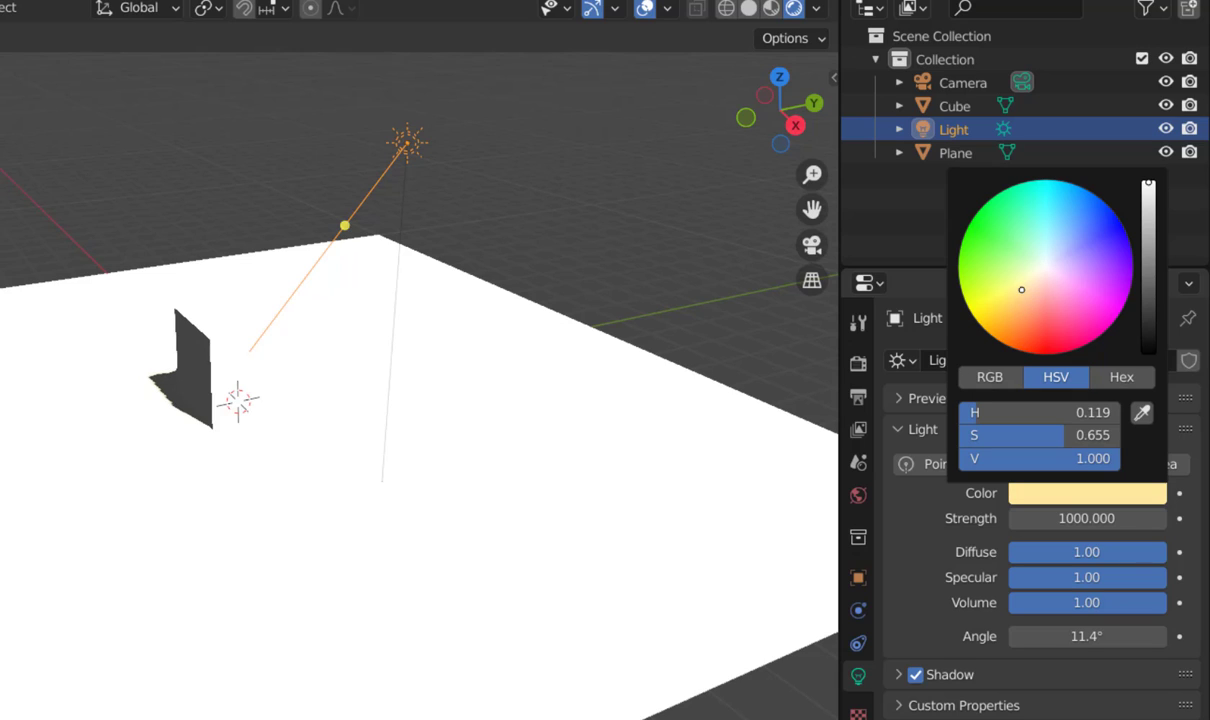
left_click(1017, 291)
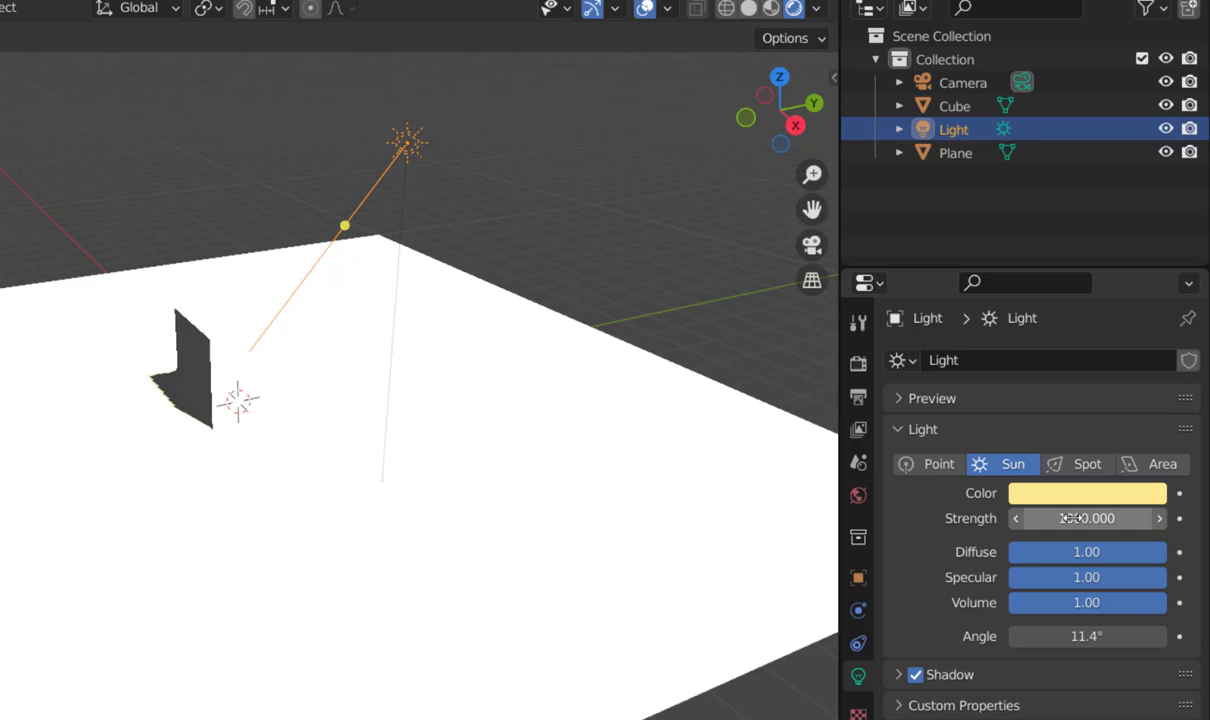
left_click(1025, 518)
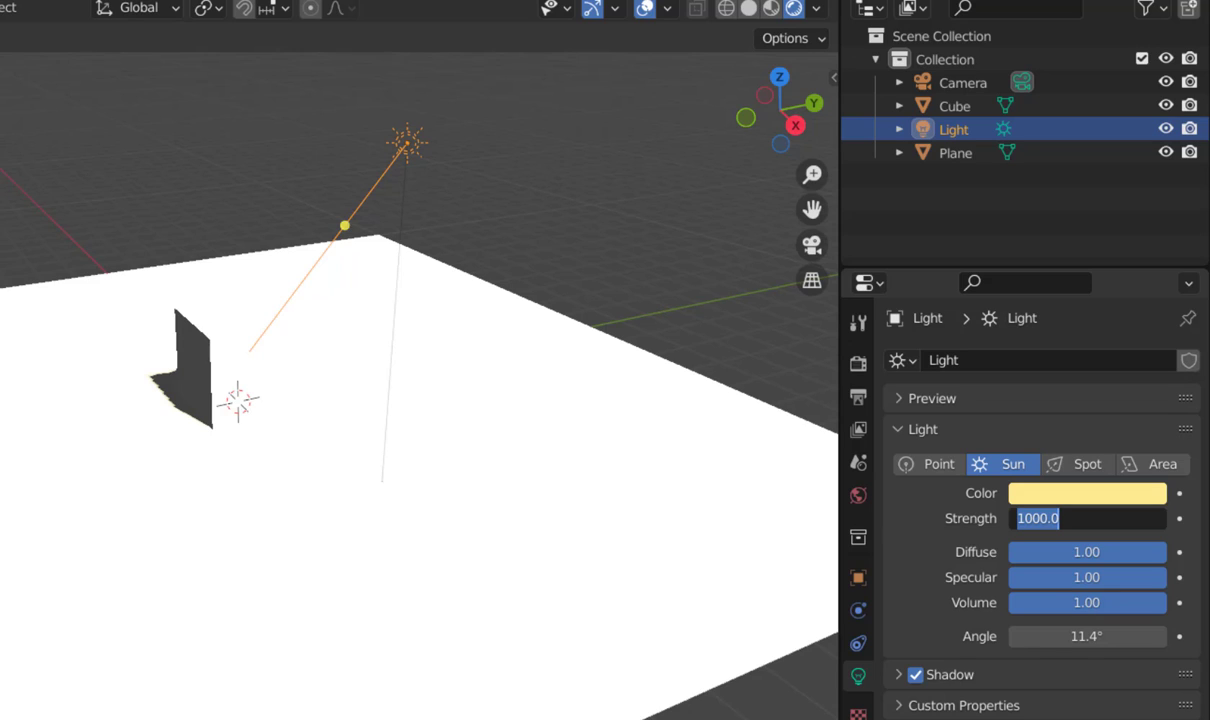
type("4")
key("Return")
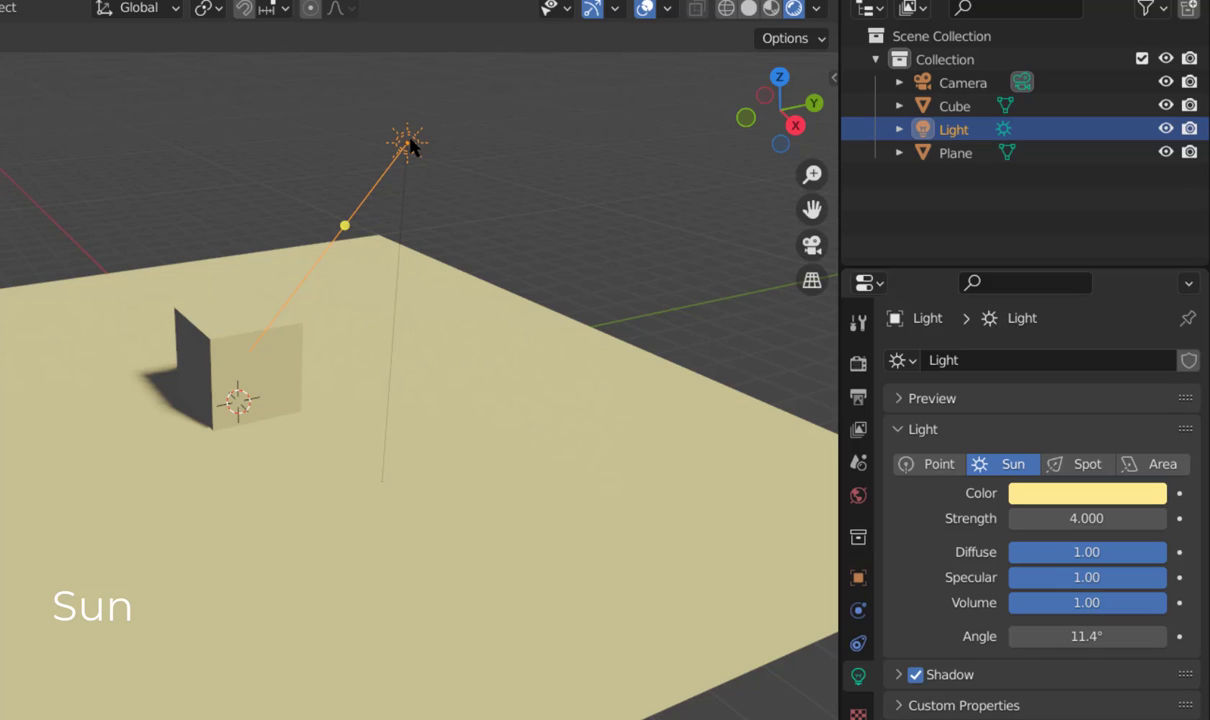
Step: Rotate the sun around the X axis to change the cube's shadow direction
key("r")
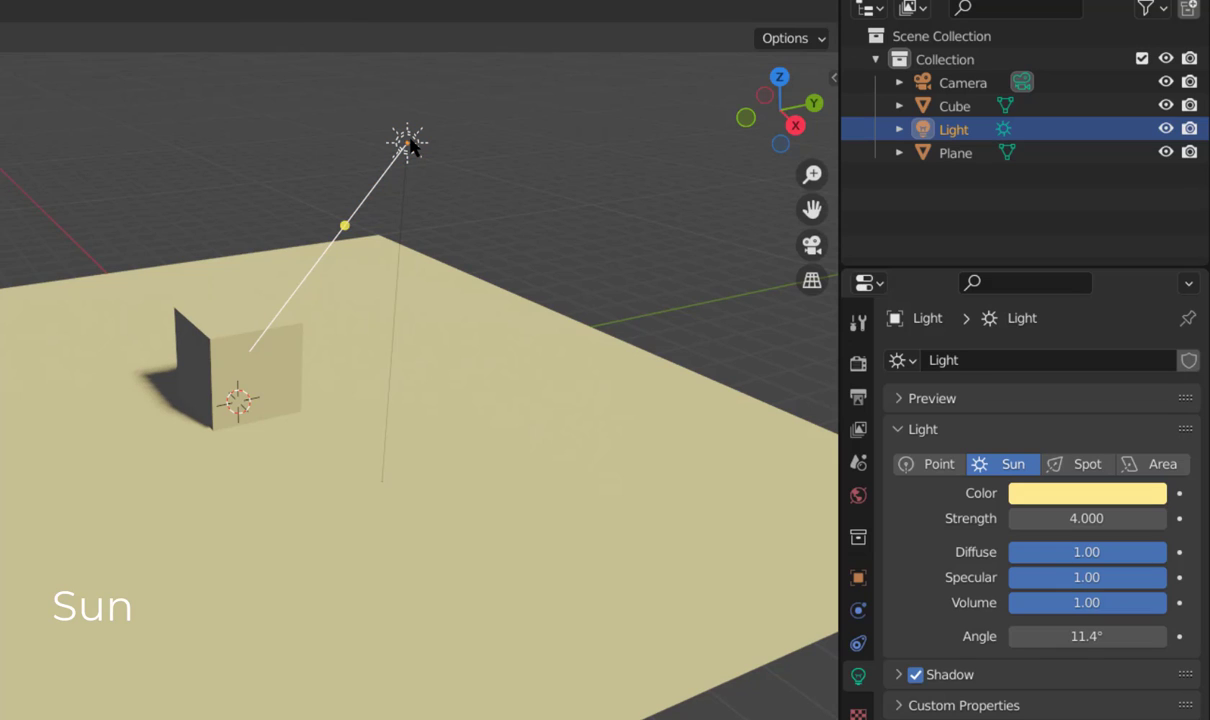
key("x")
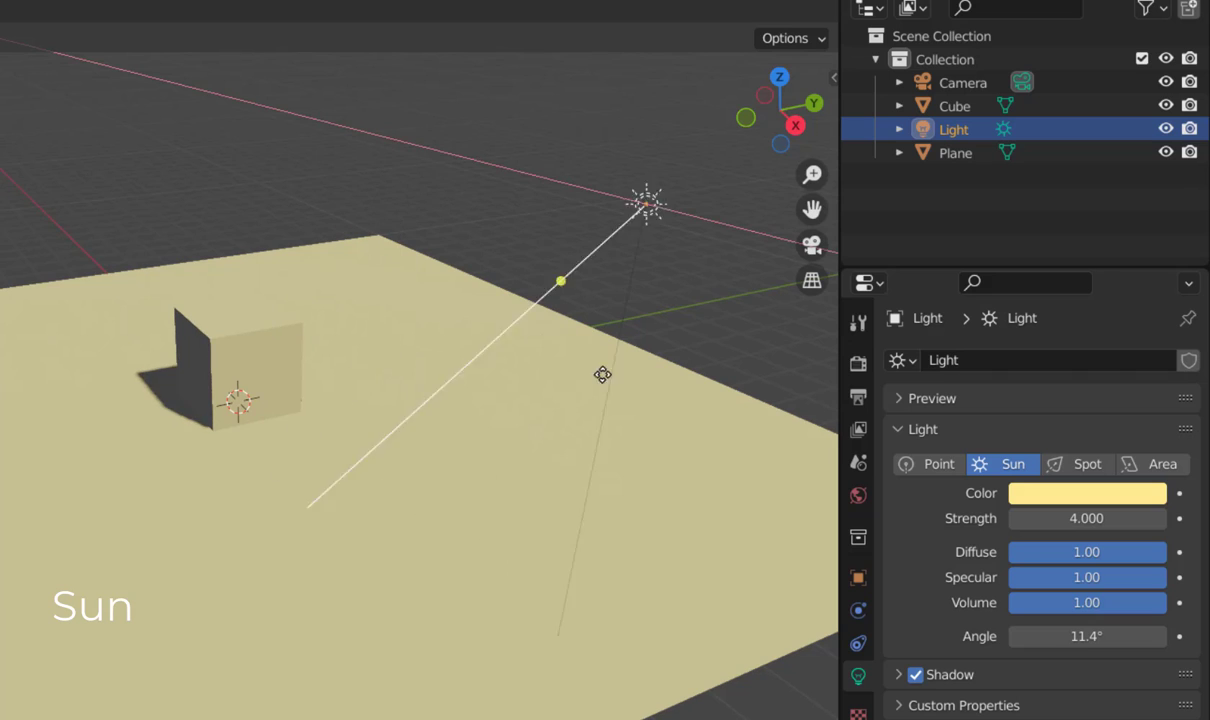
left_click(639, 452)
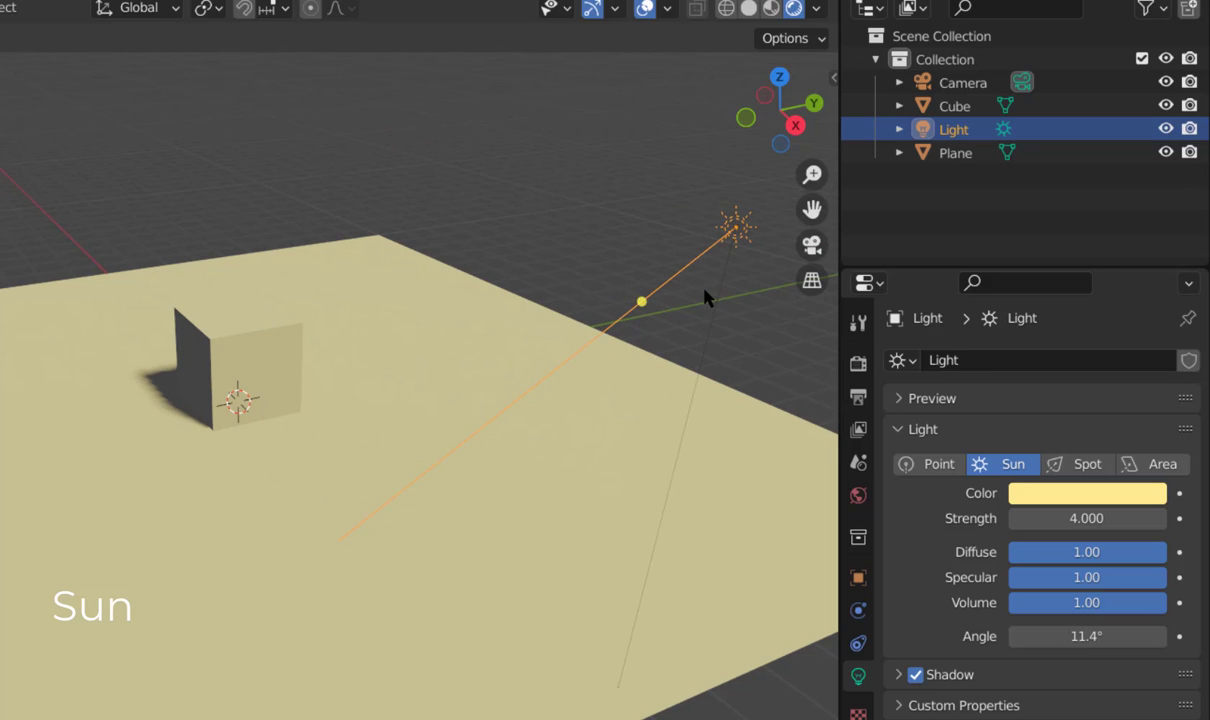
Step: Cancel further sun adjustments and orbit the view to a lower angle around the scene
key("r")
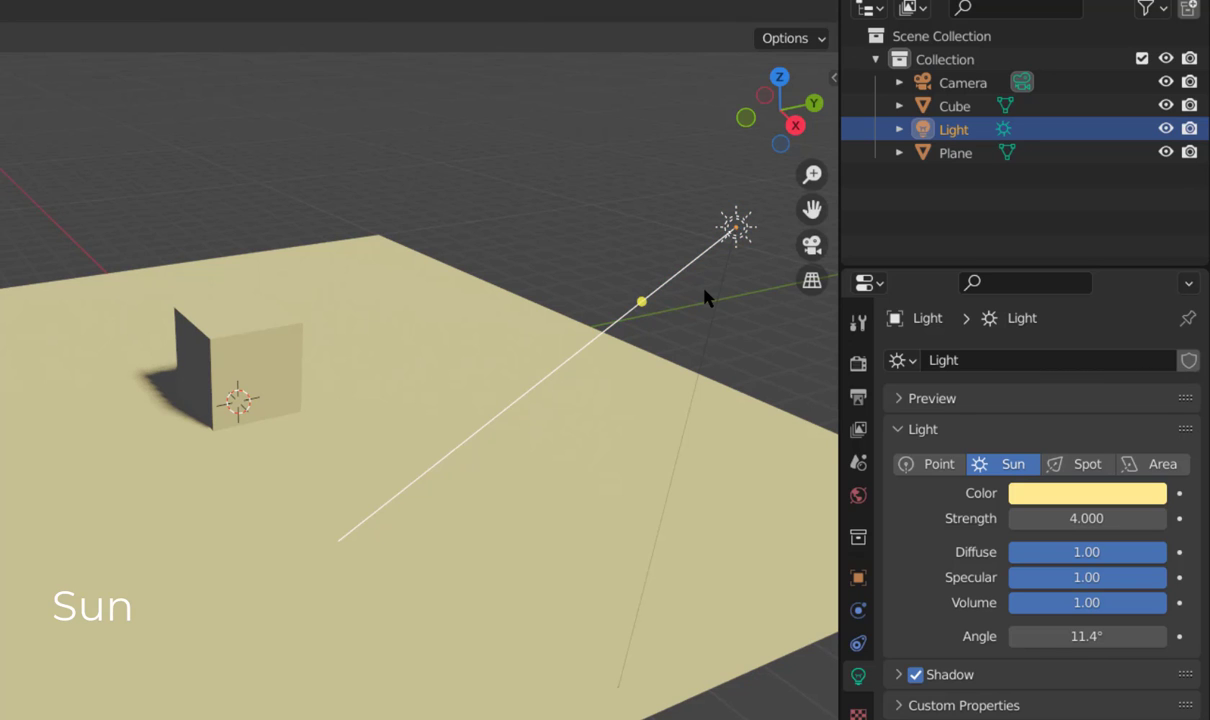
mouse_move(705, 297)
middle_mouse_down()
mouse_move(398, 381)
mouse_move(370, 408)
mouse_move(397, 416)
mouse_move(540, 302)
middle_mouse_up()
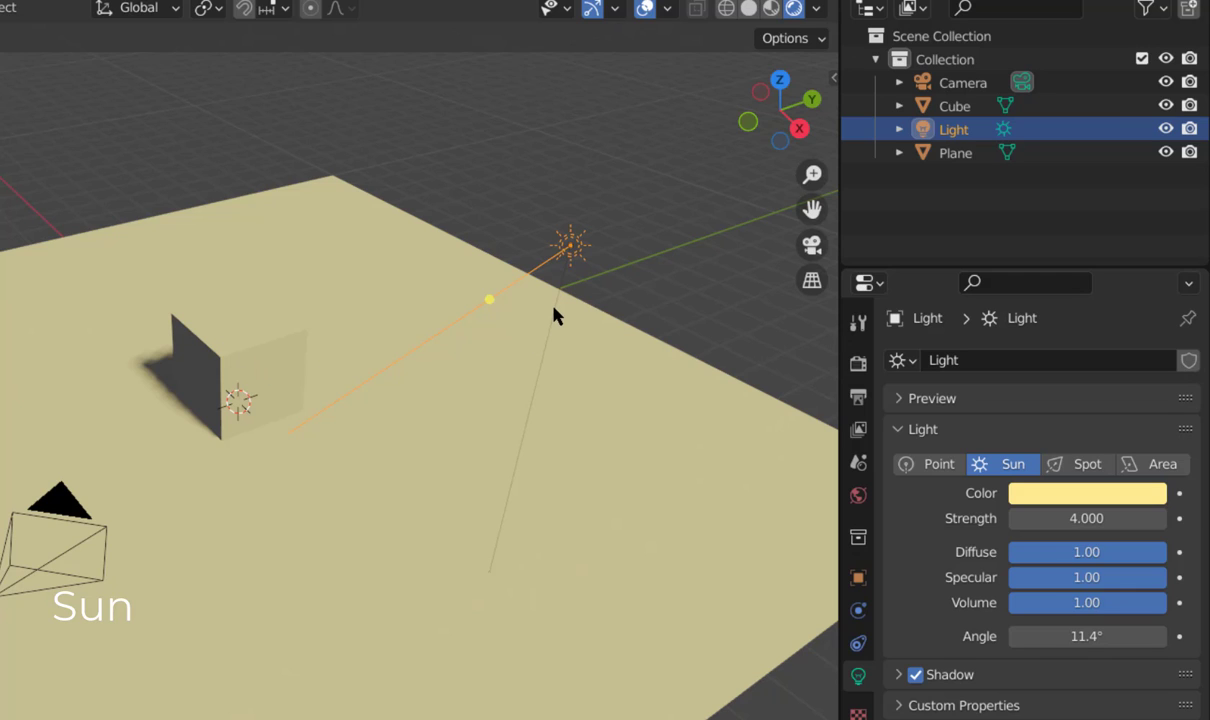
key("g")
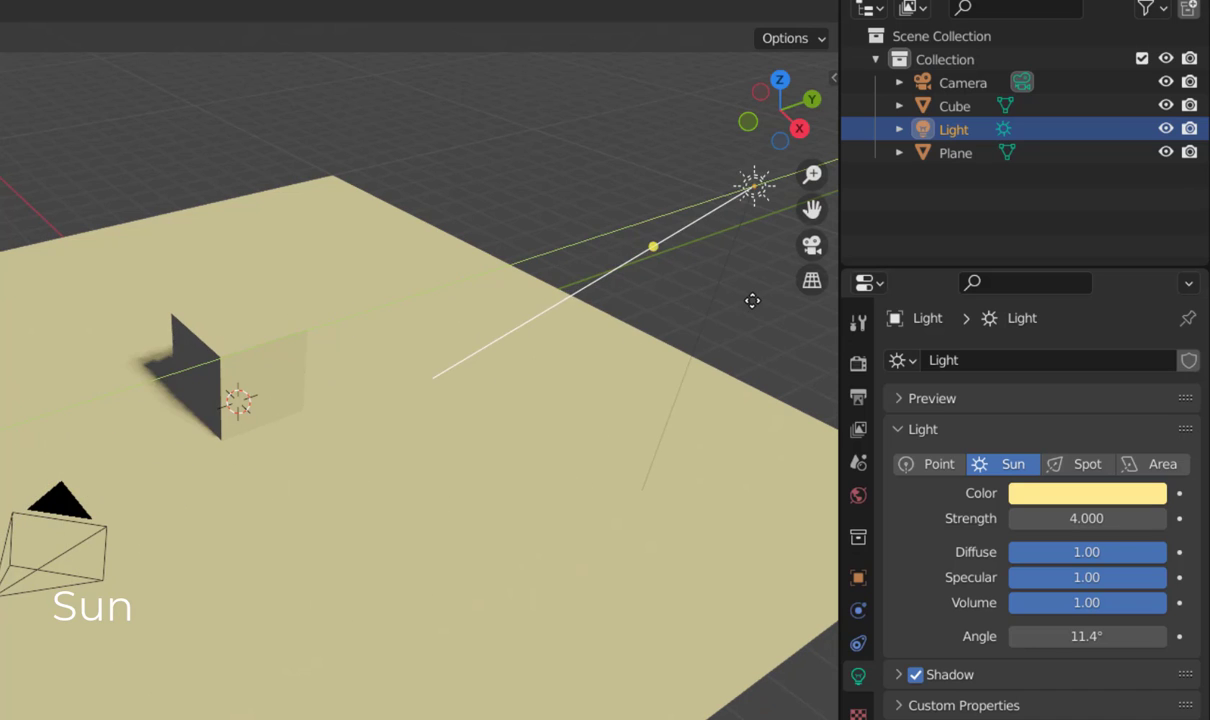
right_click(303, 454)
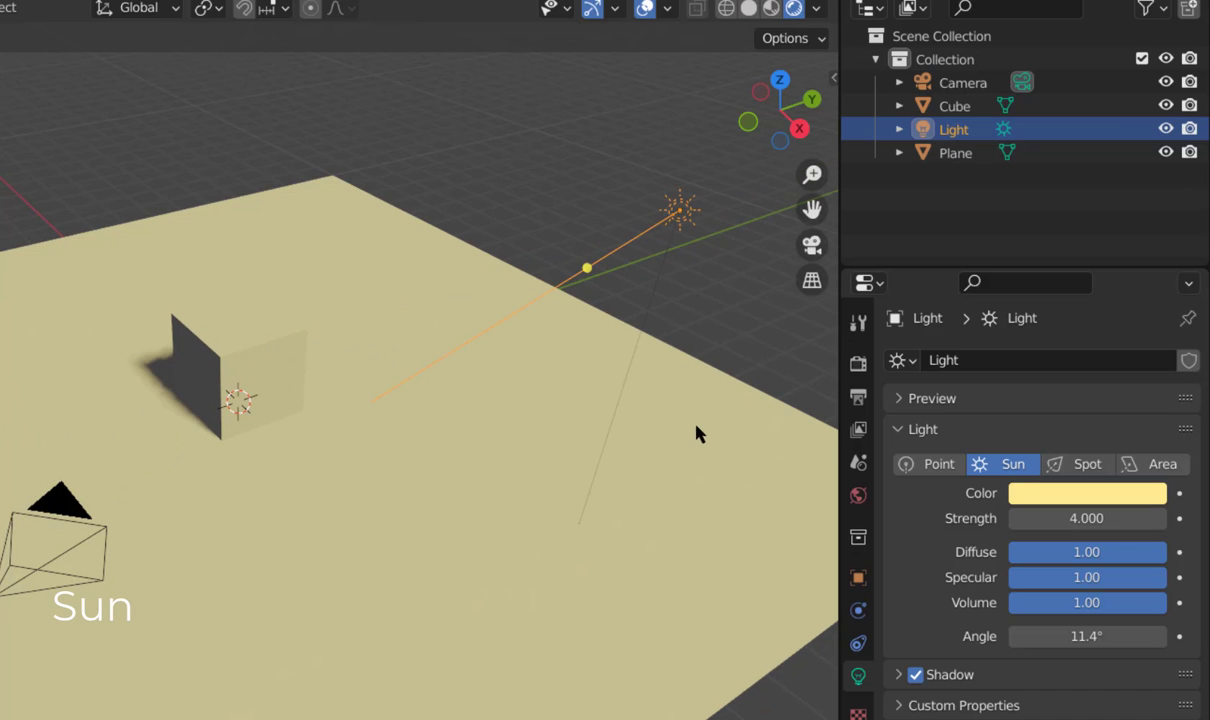
middle_click_drag(697, 432, 765, 344)
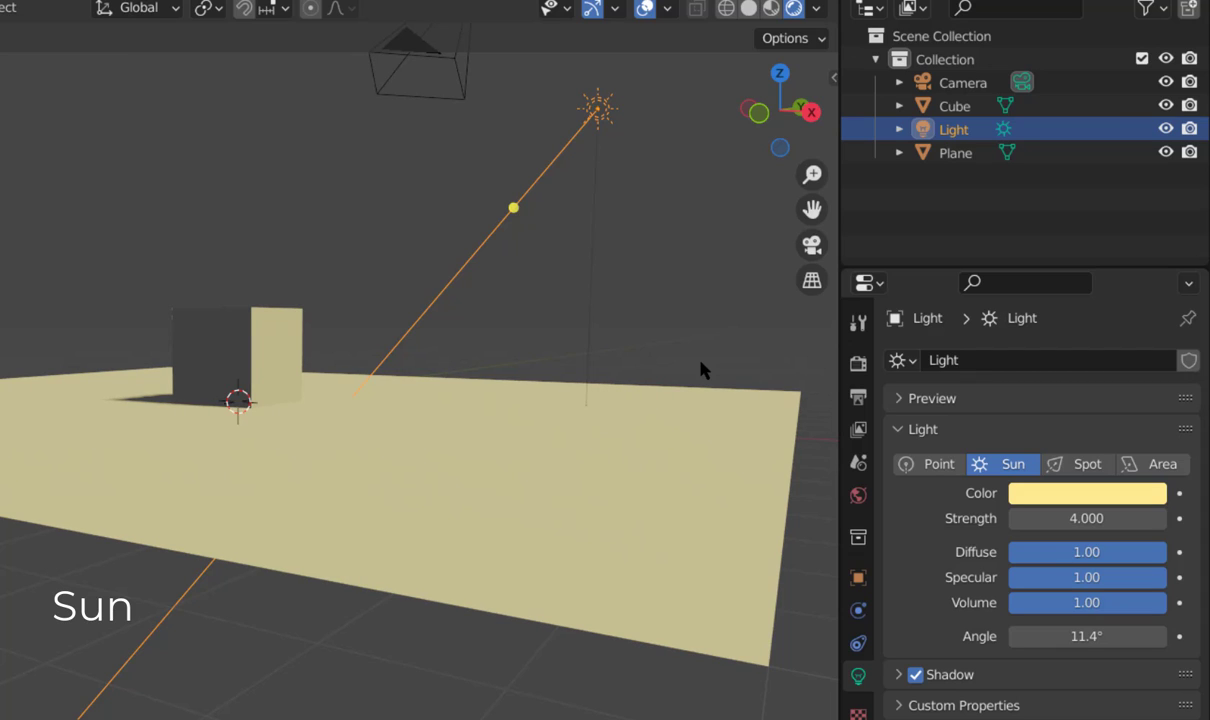
left_click_drag(1087, 518, 1065, 518)
mouse_move(594, 417)
middle_mouse_down()
mouse_move(532, 422)
mouse_move(554, 444)
mouse_move(632, 430)
mouse_move(627, 405)
mouse_move(546, 418)
middle_mouse_up()
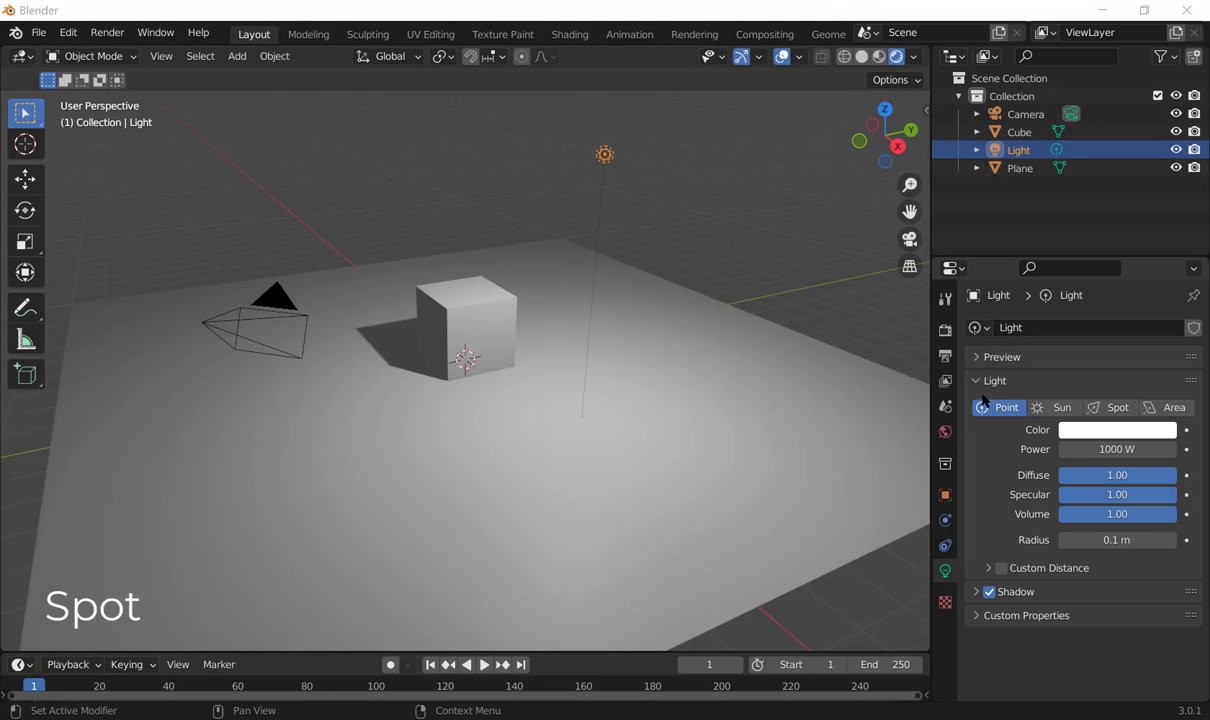
Step: Switch the light to the Spot type and tint it warm peach-orange
left_click(1112, 408)
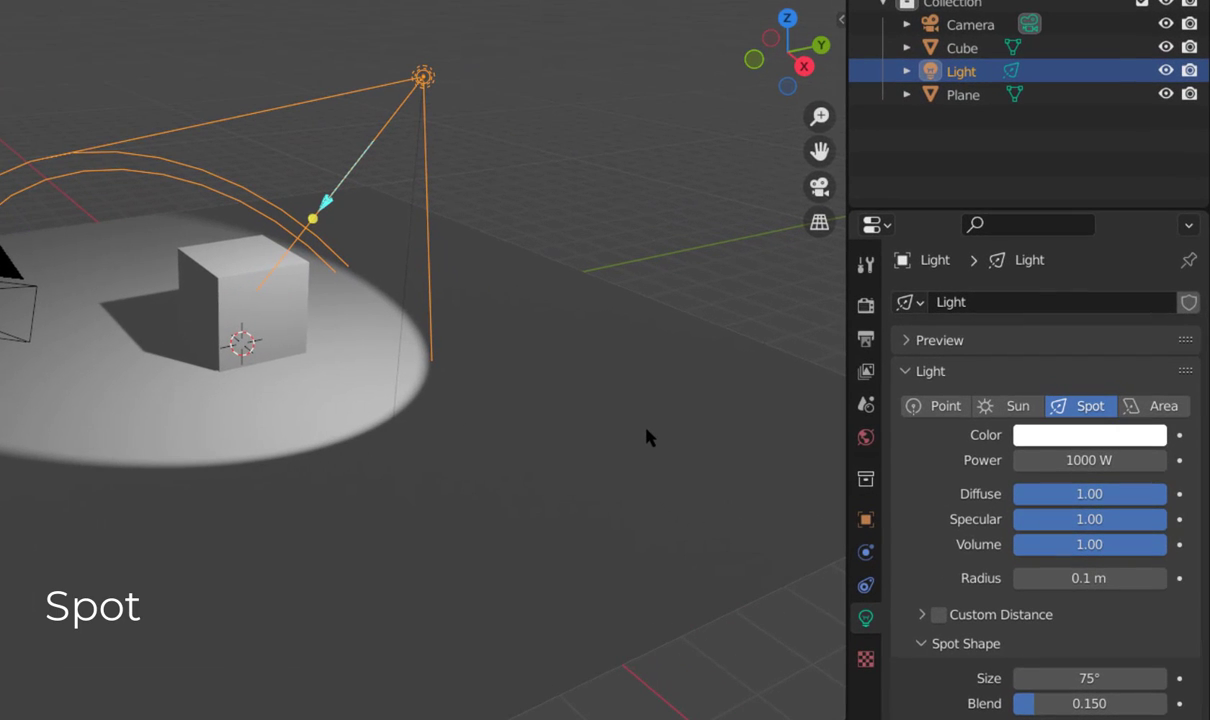
left_click(1052, 433)
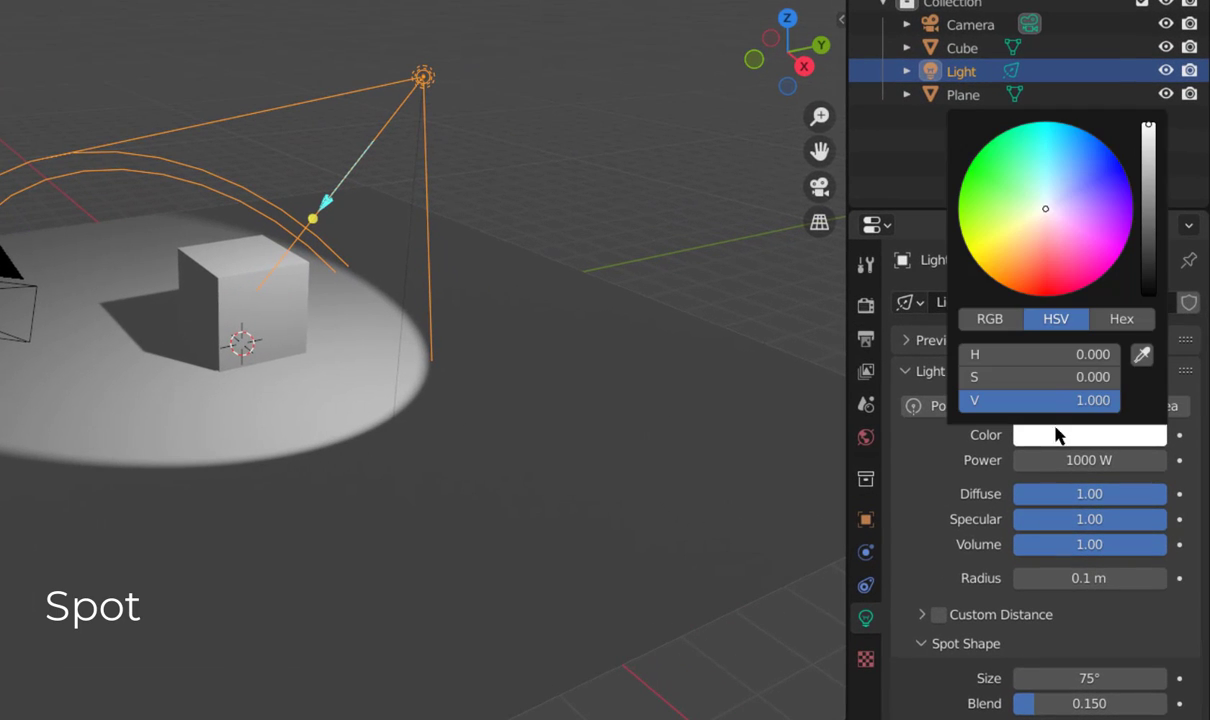
left_click(1010, 283)
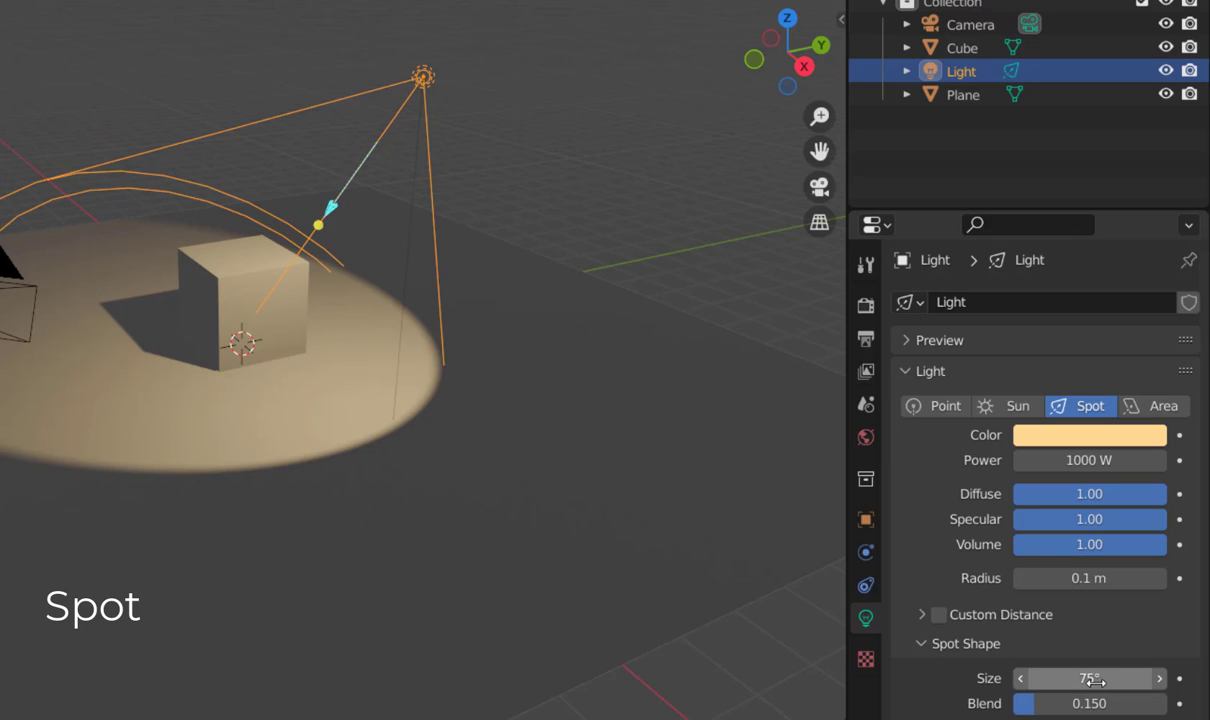
Step: Narrow the spotlight's cone to 49.7° and set its edge blend to 0.096
mouse_move(1088, 678)
left_mouse_down()
mouse_move(1010, 678)
mouse_move(1045, 678)
left_mouse_up()
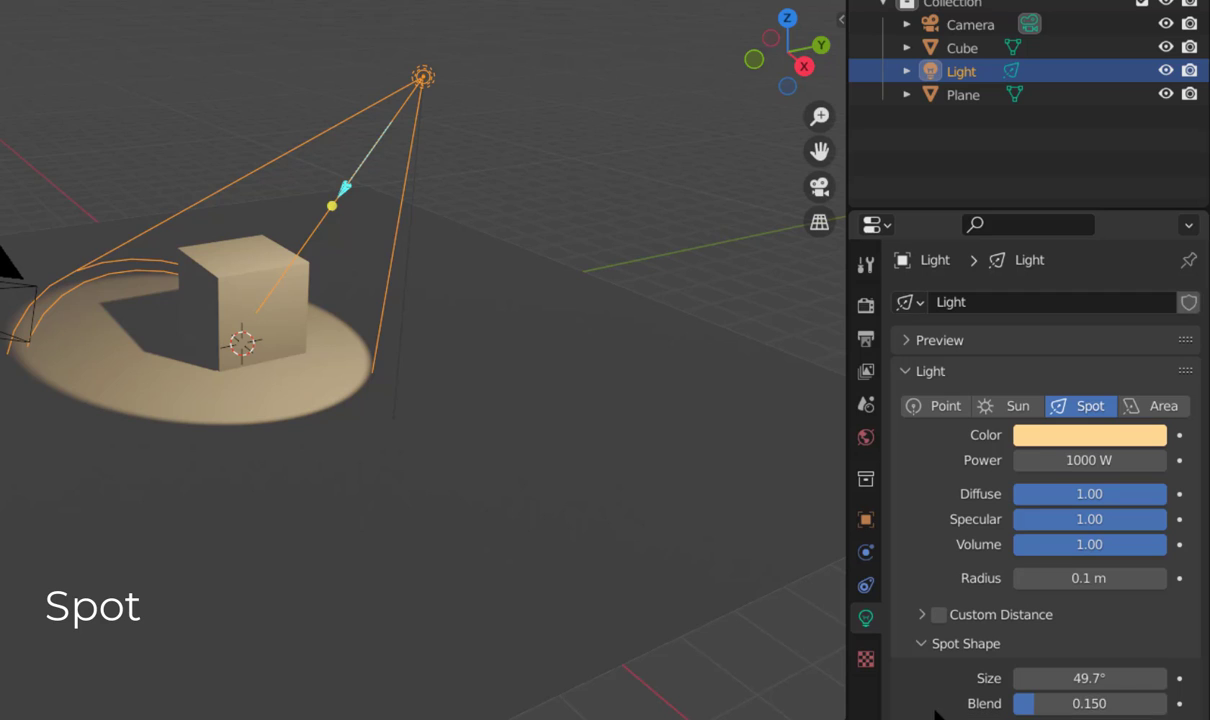
left_click(1089, 707)
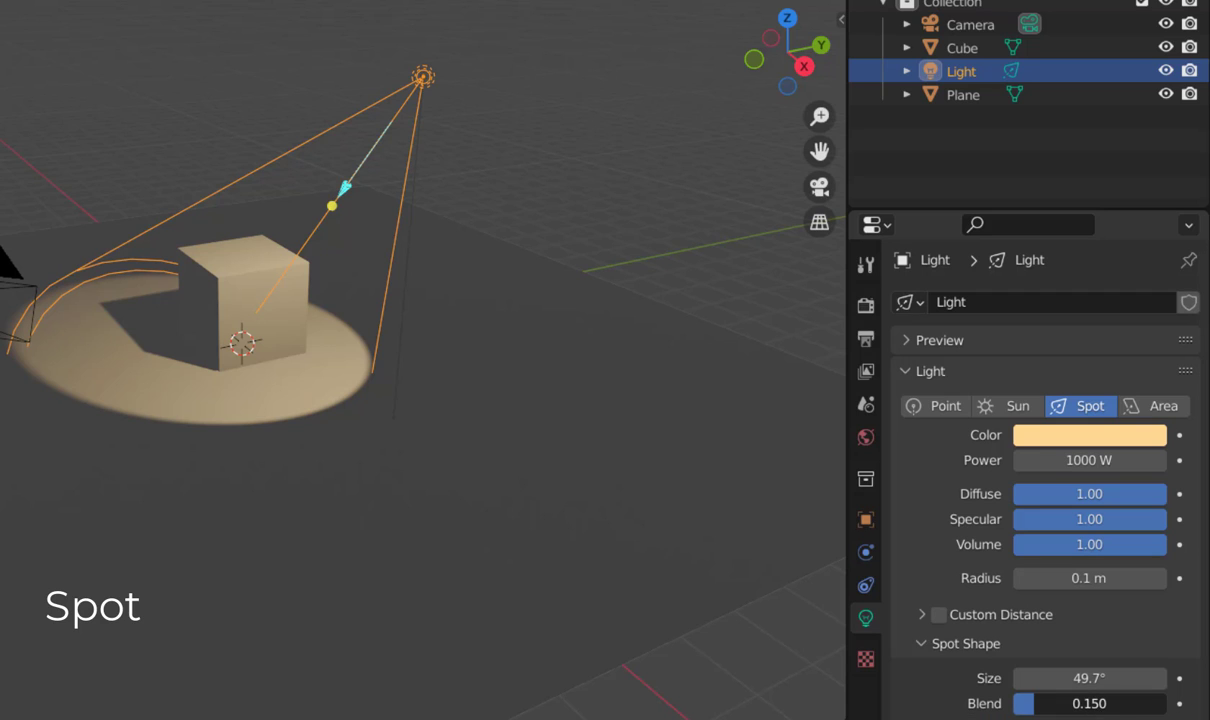
mouse_move(1089, 703)
left_mouse_down()
mouse_move(1175, 703)
mouse_move(1082, 703)
mouse_move(1124, 703)
left_mouse_up()
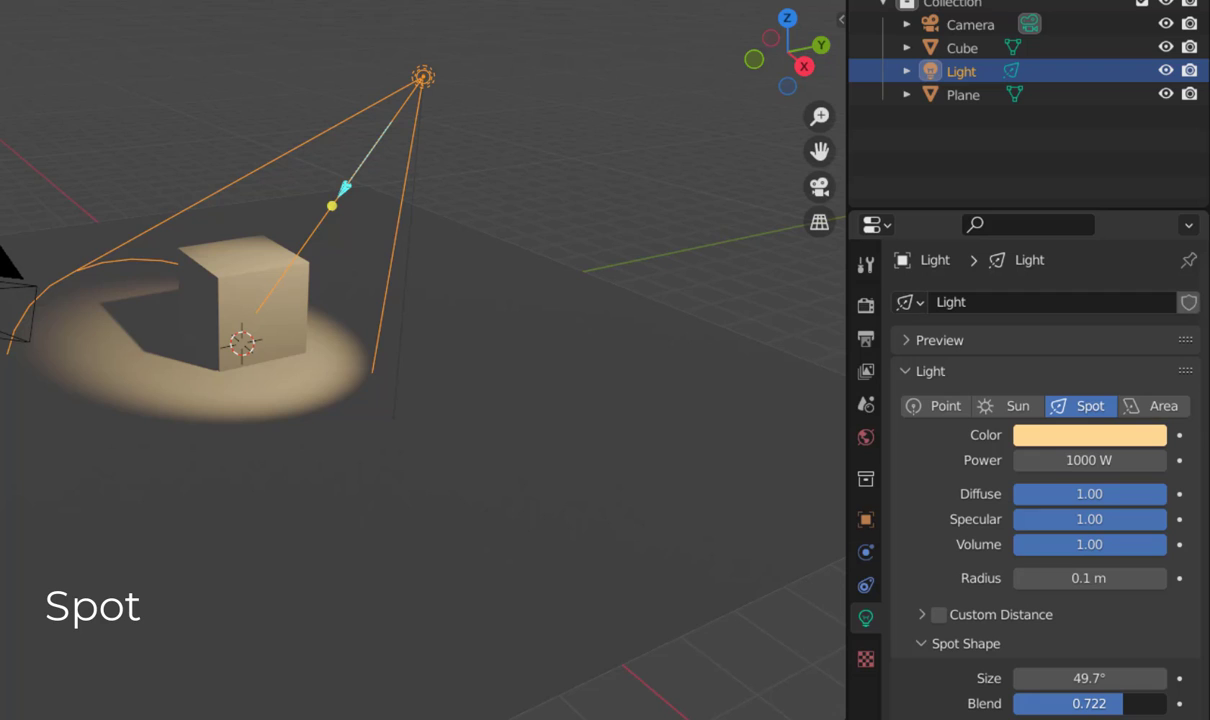
mouse_move(1124, 703)
left_mouse_down()
mouse_move(1015, 703)
mouse_move(1028, 703)
left_mouse_up()
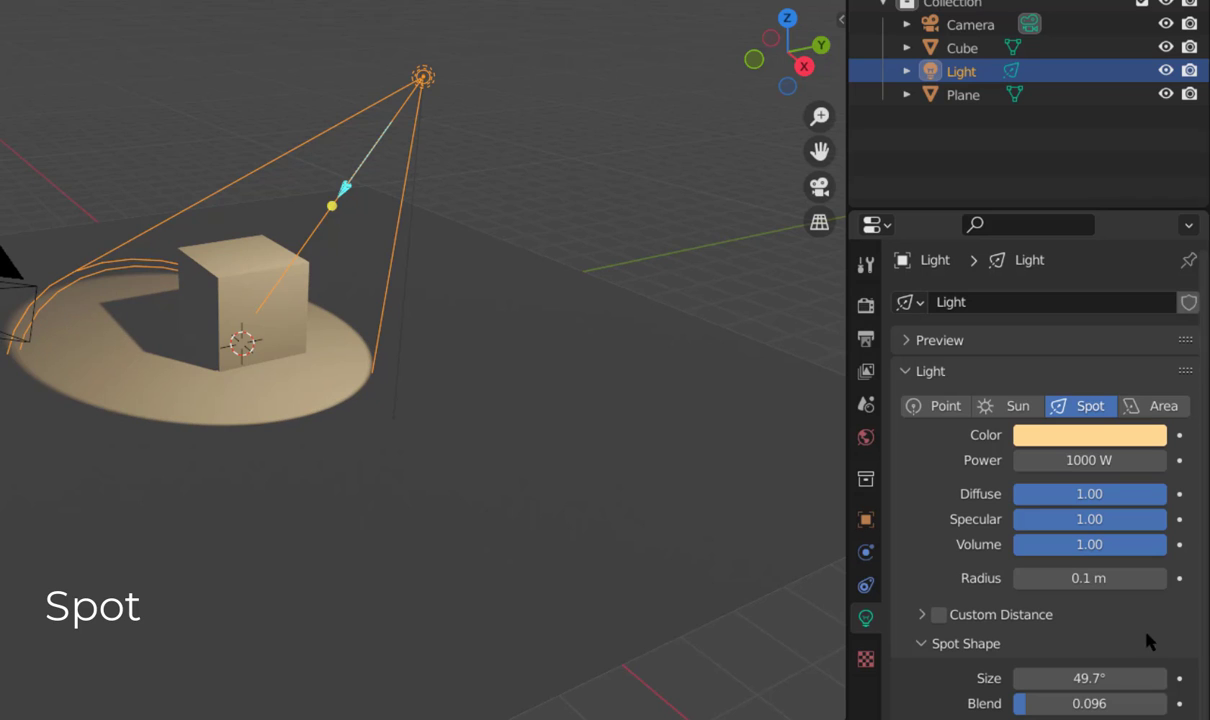
Step: From top view, drag the spotlight's target leftward, then orbit back to perspective
left_click(790, 18)
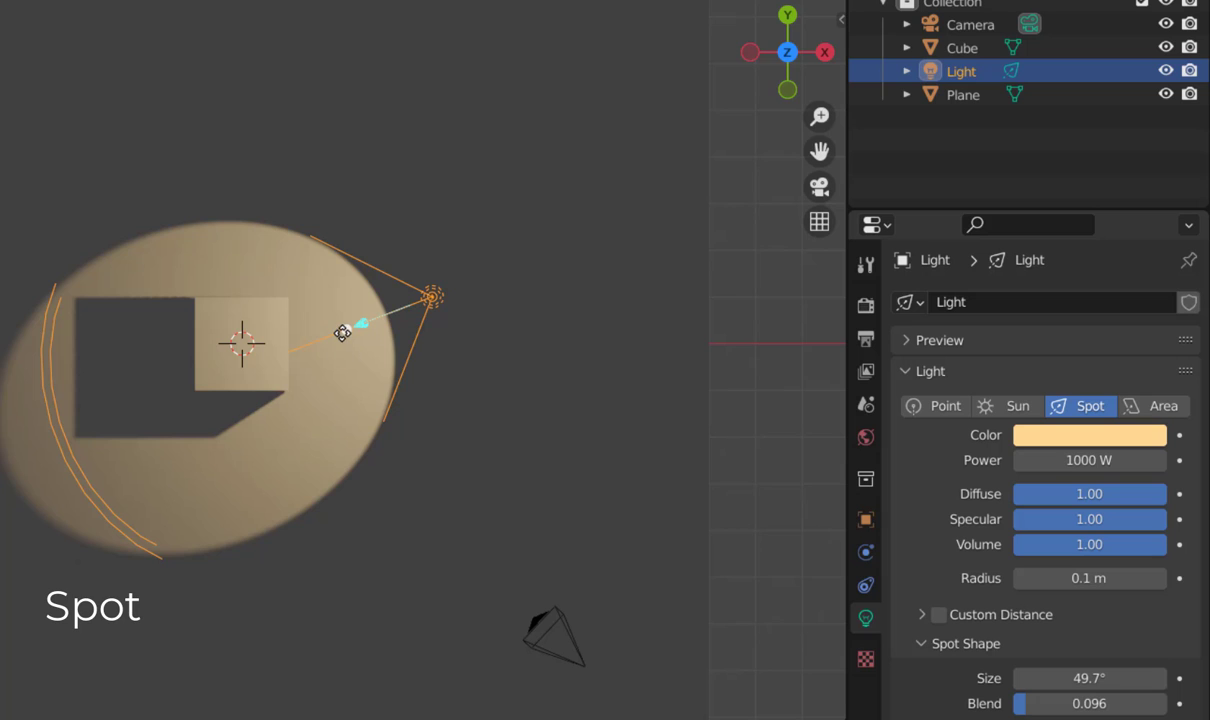
mouse_move(342, 333)
left_mouse_down()
mouse_move(277, 344)
mouse_move(300, 321)
mouse_move(292, 343)
mouse_move(254, 346)
mouse_move(274, 344)
left_mouse_up()
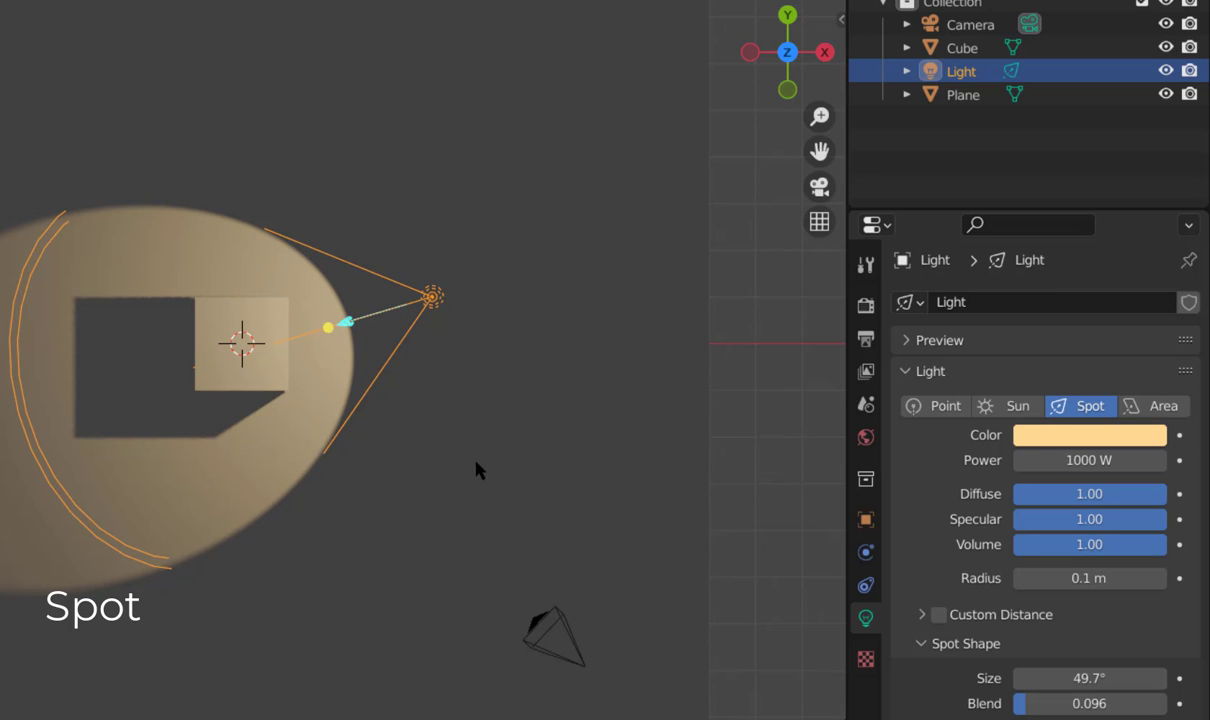
mouse_move(476, 469)
middle_mouse_down()
mouse_move(475, 324)
mouse_move(510, 273)
mouse_move(600, 262)
mouse_move(518, 430)
middle_mouse_up()
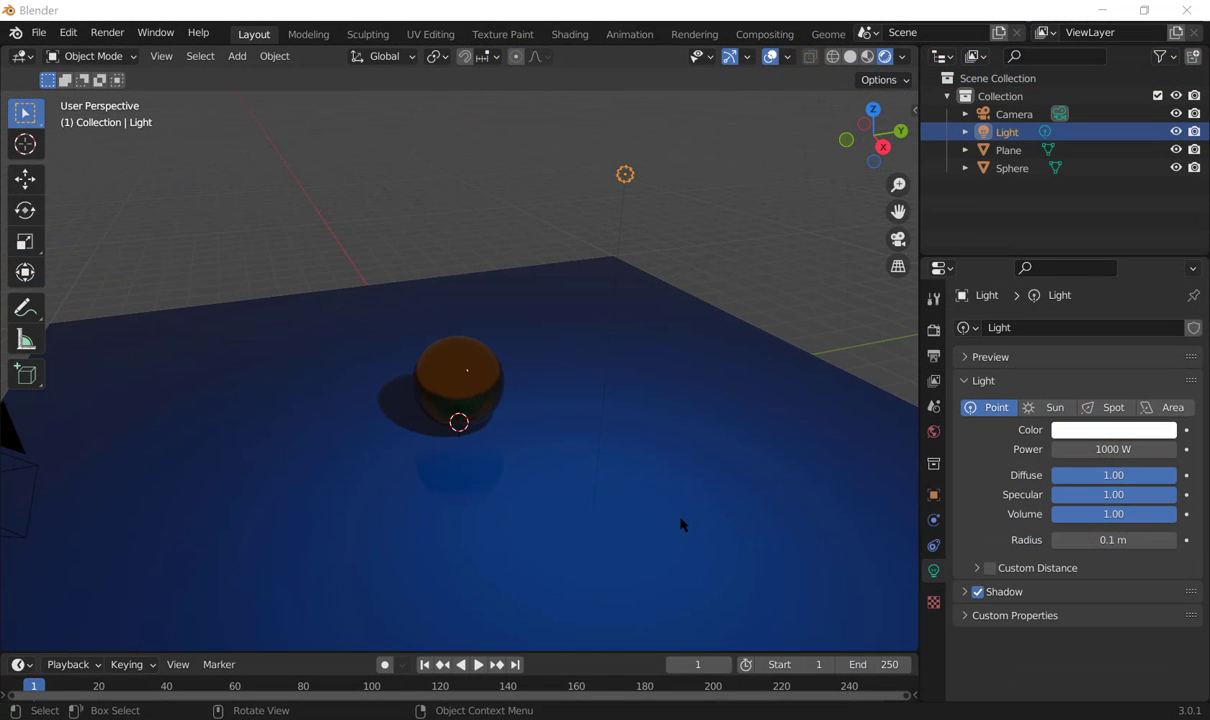
Step: Turn the light into an Area light and zoom in on it above the sphere
left_click(1165, 409)
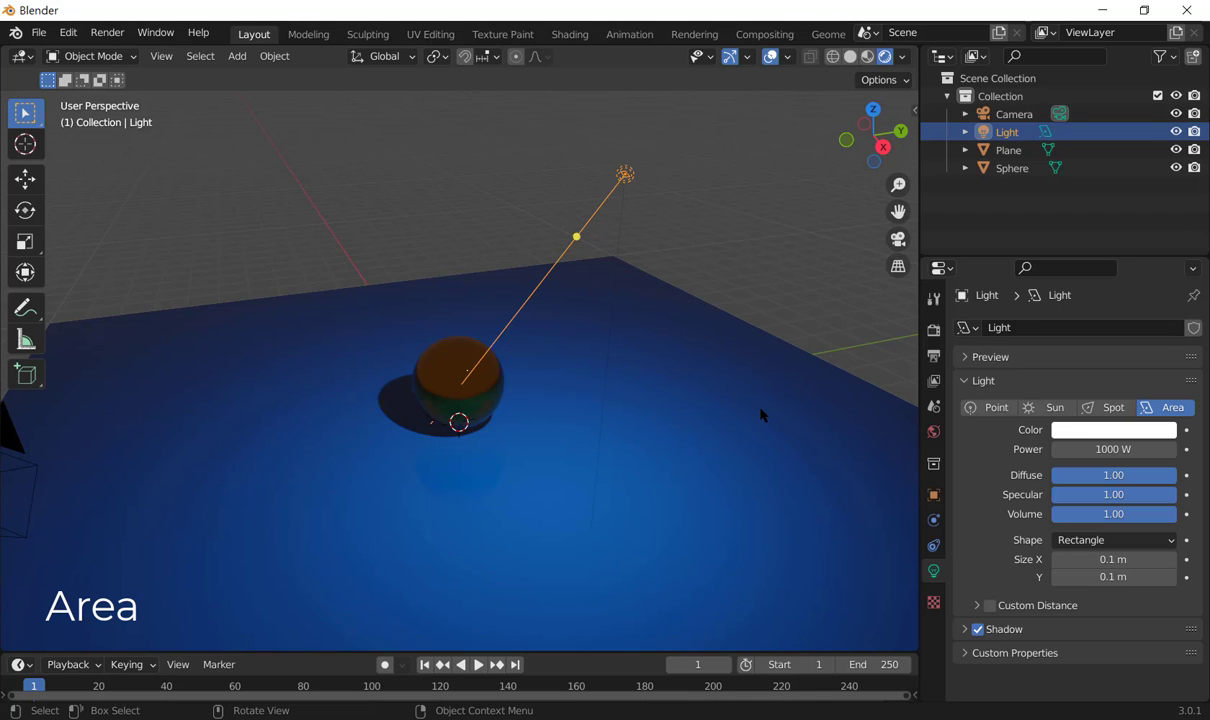
scroll(679, 300, "up", 3)
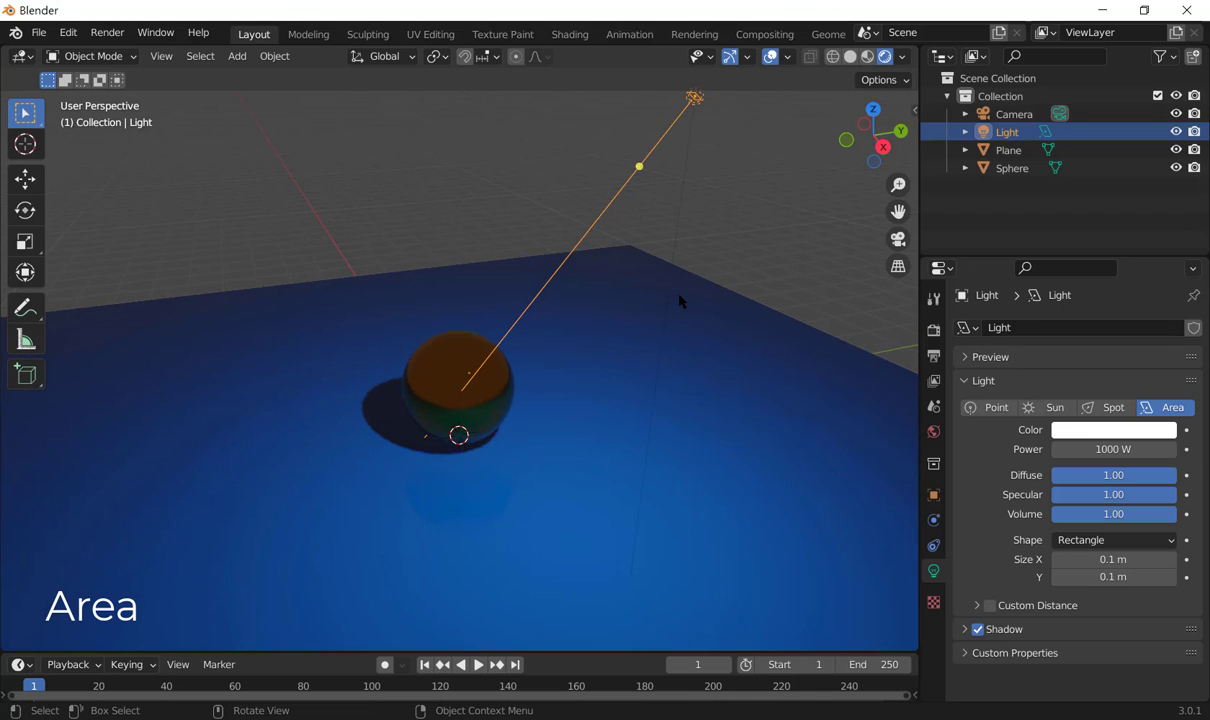
scroll(680, 300, "up", 1)
mouse_move(665, 280)
middle_mouse_down("shift")
mouse_move(570, 410)
mouse_move(524, 437)
mouse_move(556, 437)
mouse_move(580, 398)
middle_mouse_up("shift")
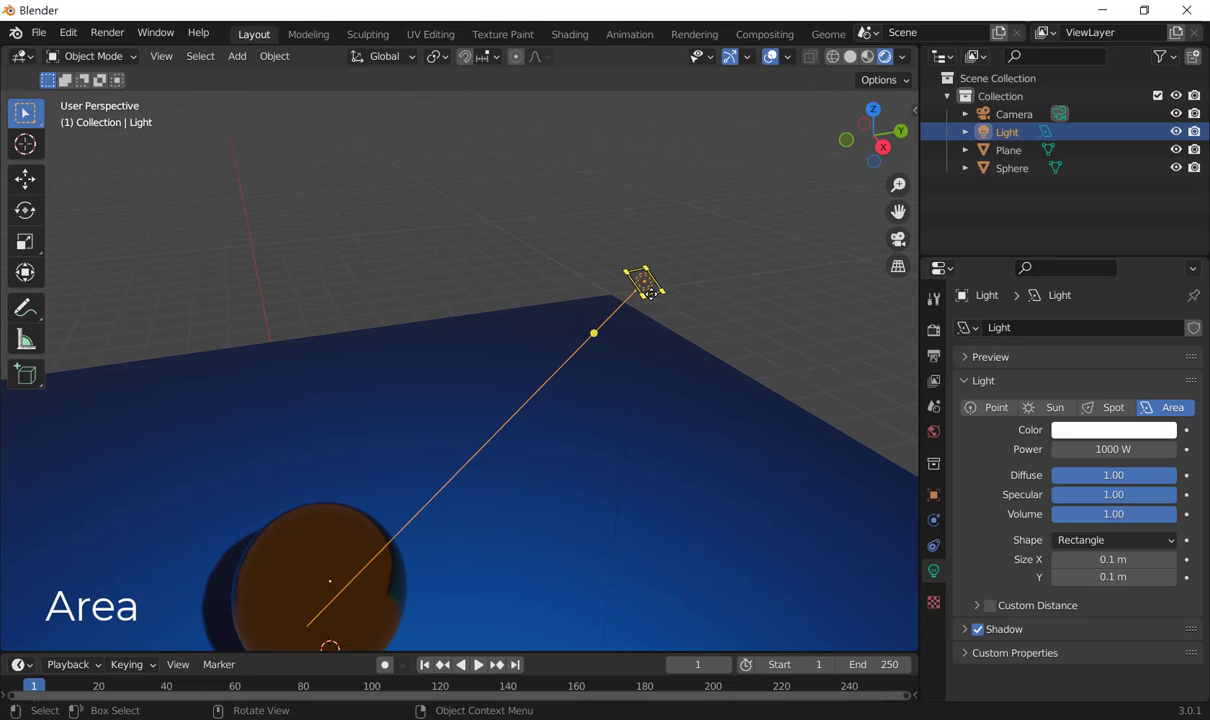
Step: Stretch the area light to 0.522 × 1.08 m and scale it up
mouse_move(649, 299)
left_mouse_down()
mouse_move(702, 486)
mouse_move(749, 571)
mouse_move(749, 588)
mouse_move(708, 557)
mouse_move(718, 605)
mouse_move(710, 597)
left_mouse_up()
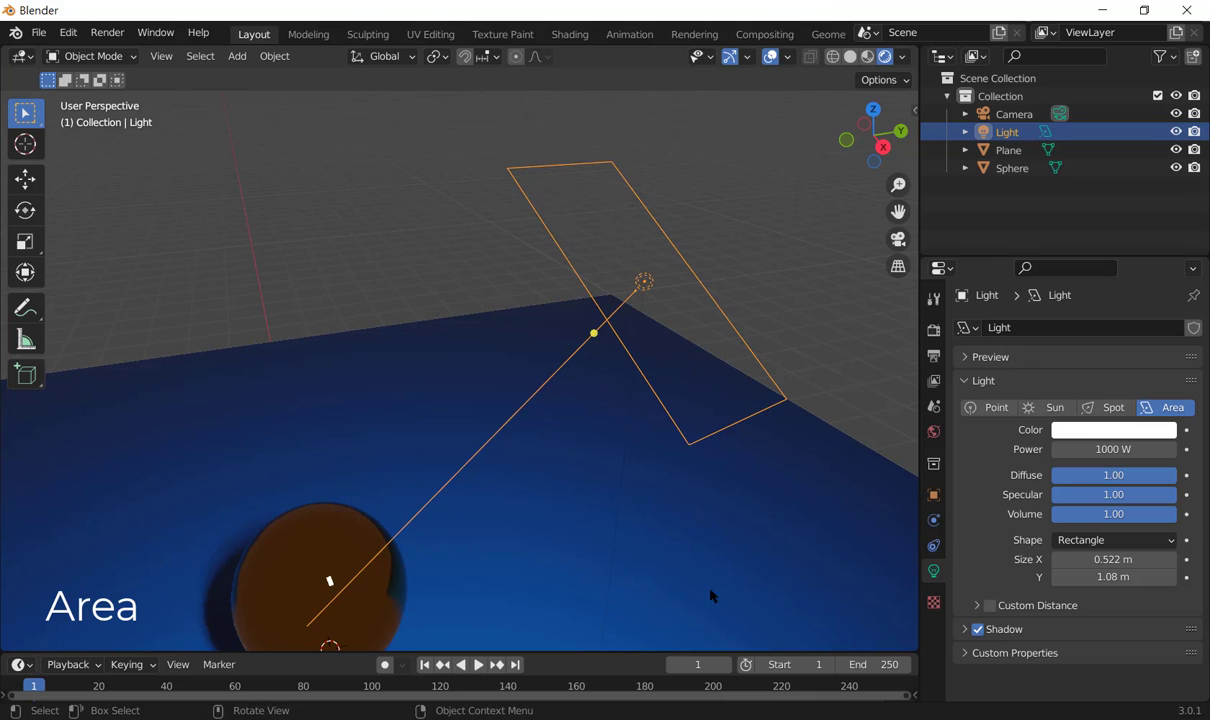
scroll(700, 540, "down", 3)
middle_click_drag(702, 540, 697, 532)
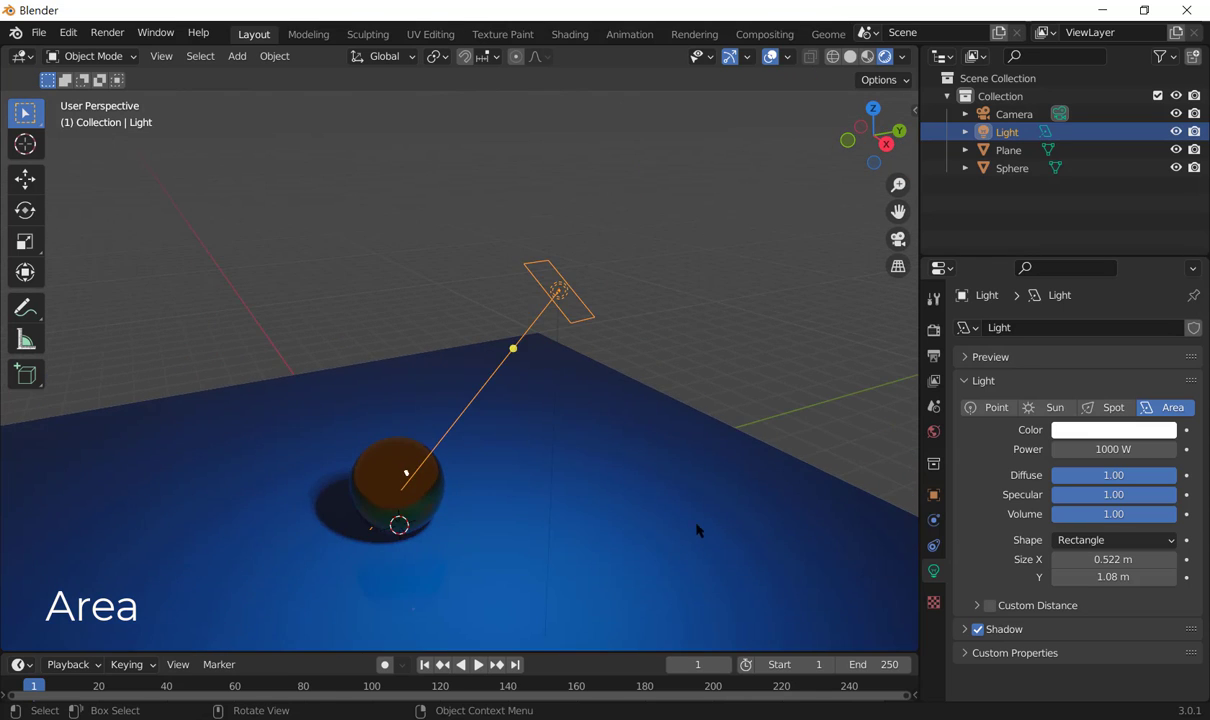
scroll(710, 505, "down", 2)
middle_click_drag(719, 485, 665, 476)
key("s")
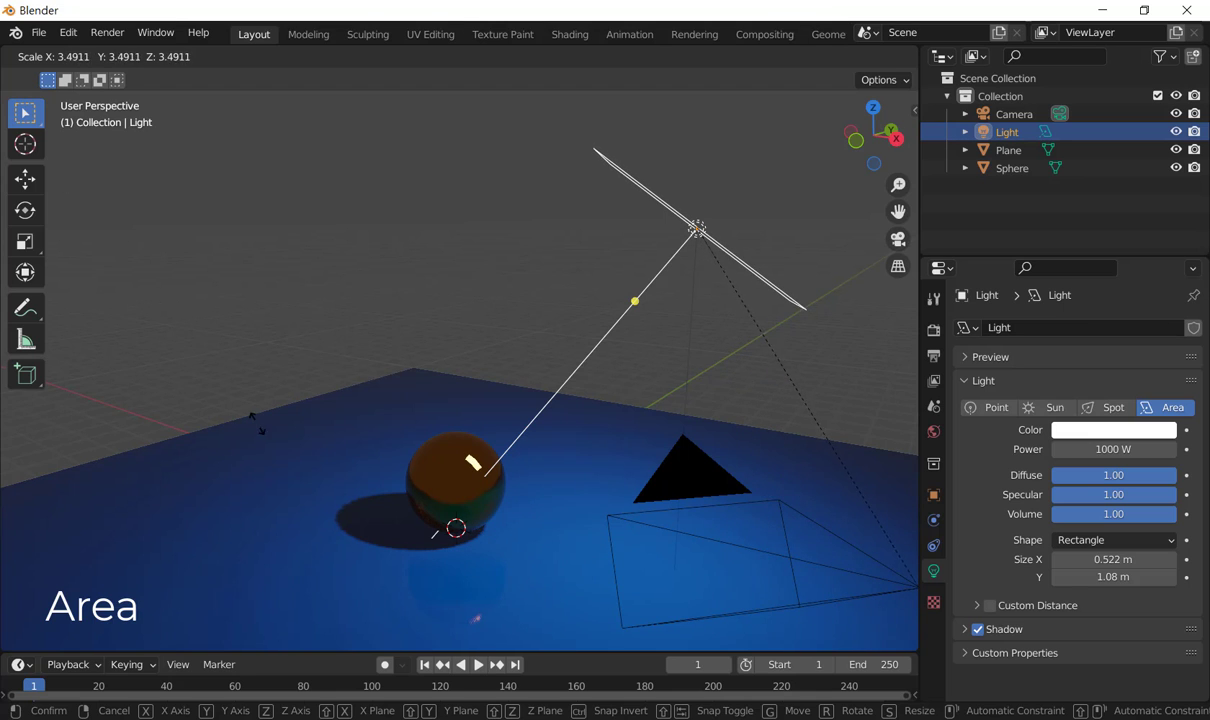
left_click(430, 606)
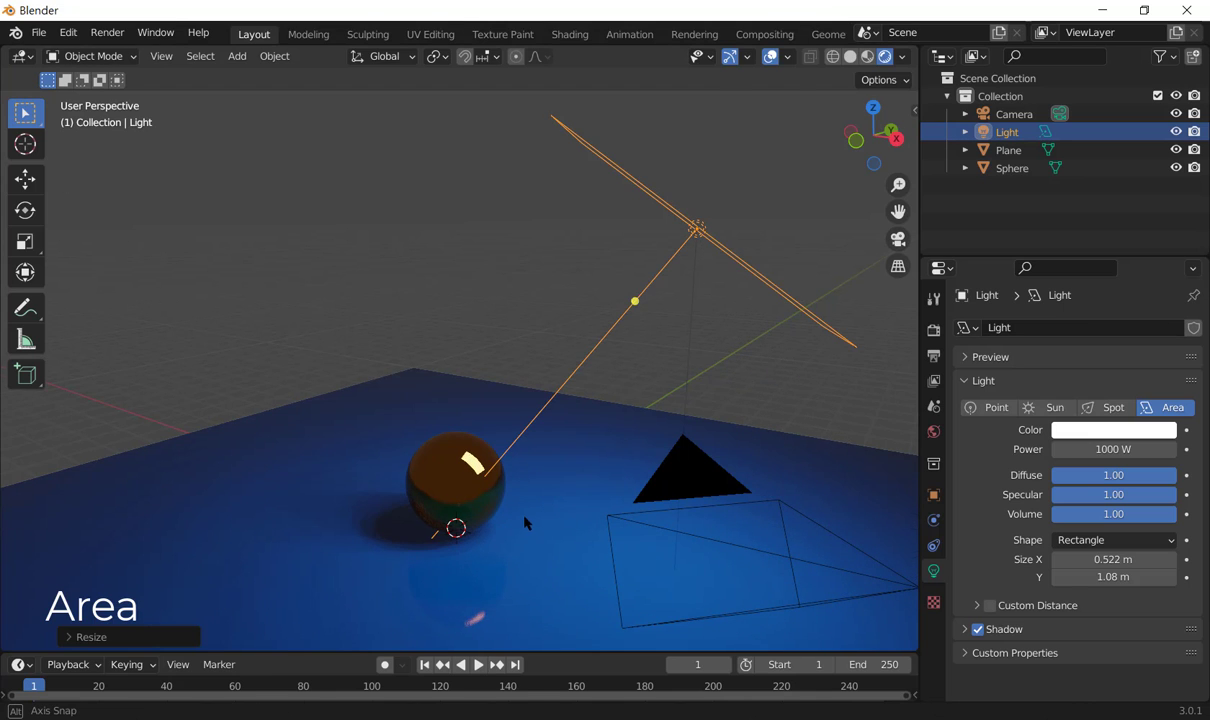
Step: Orbit and zoom to inspect the broad rectangular highlight on the orange sphere
middle_click_drag(494, 486, 535, 500)
scroll(535, 500, "up", 1)
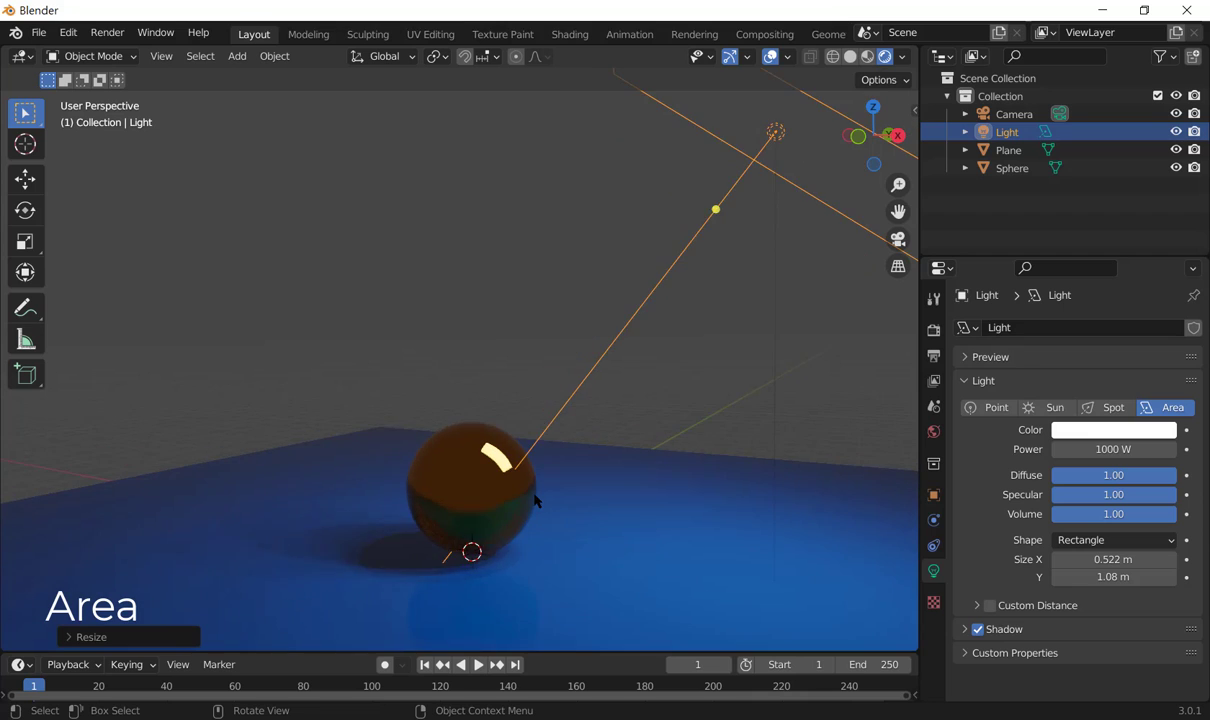
scroll(533, 530, "up", 2)
scroll(533, 530, "up", 1)
middle_click_drag(533, 530, 558, 506)
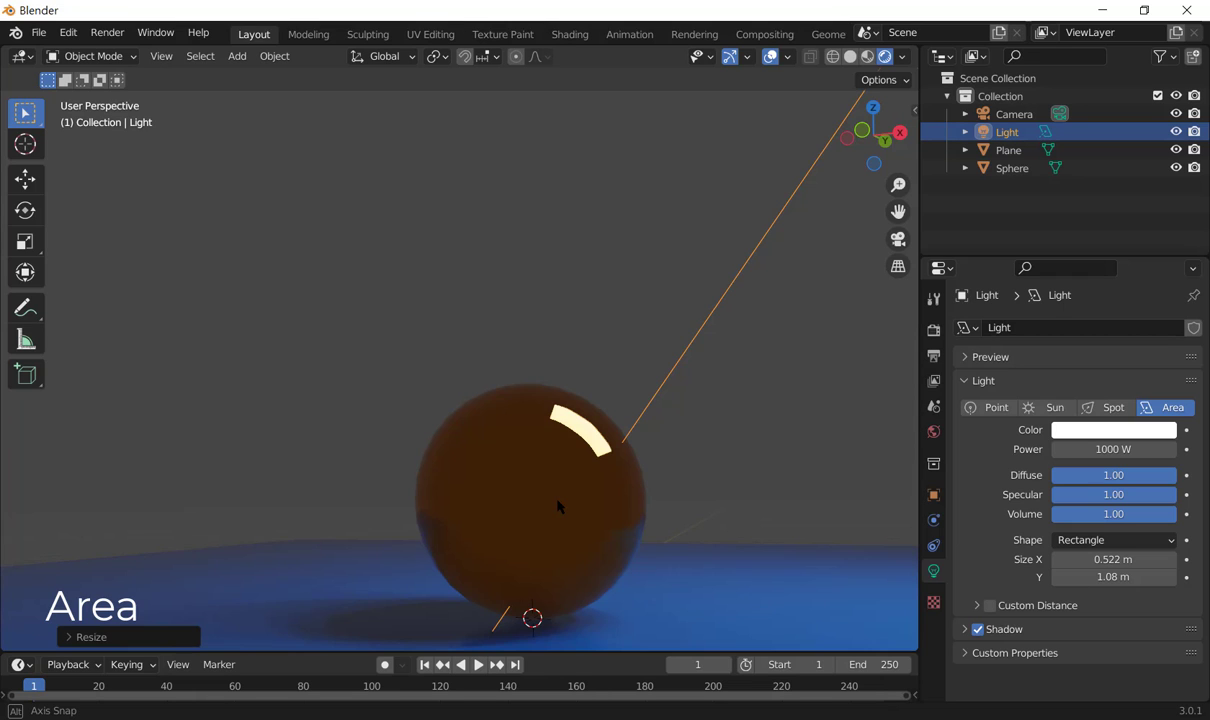
mouse_move(558, 506)
middle_mouse_down()
mouse_move(551, 517)
mouse_move(565, 500)
middle_mouse_up()
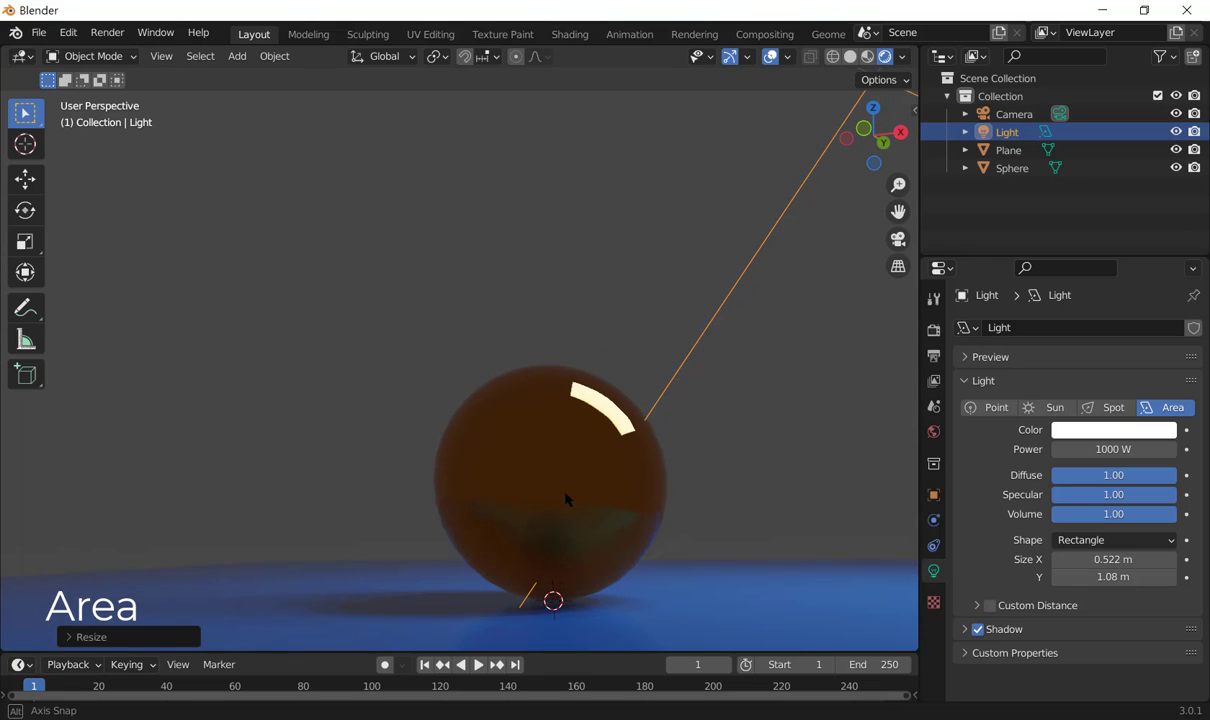
scroll(560, 470, "down", 2)
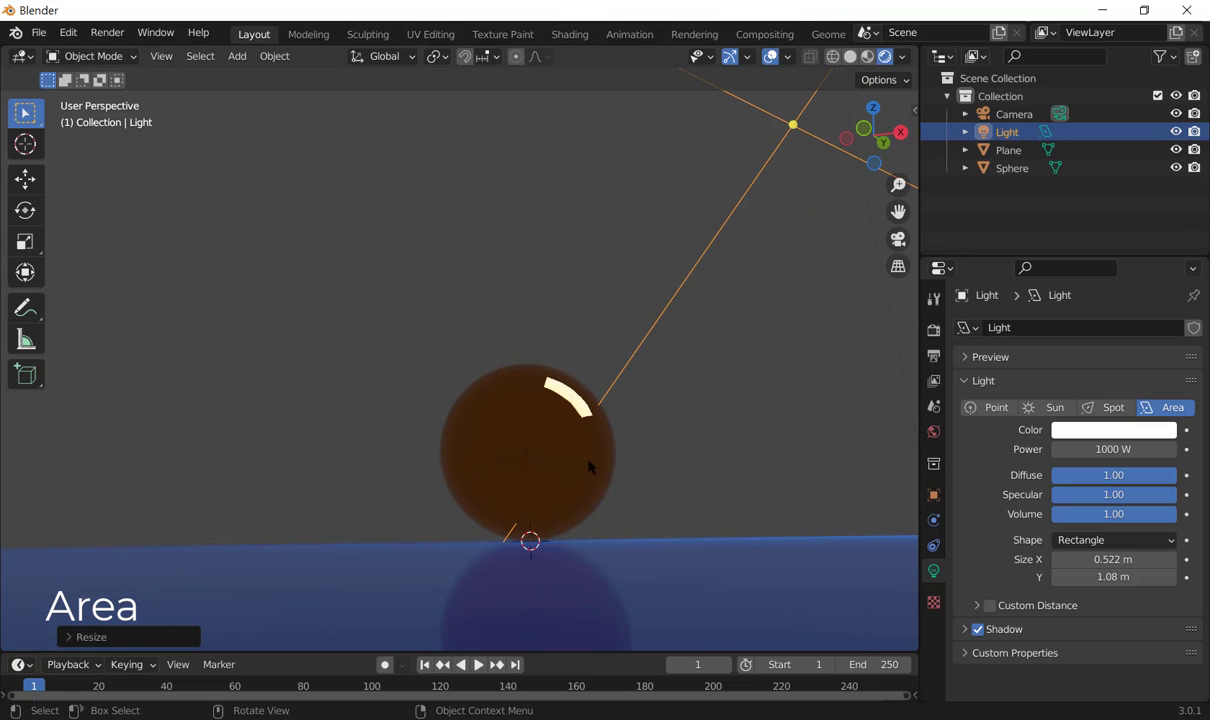
Step: Switch to front orthographic view and set the pivot point to the 3D Cursor
key("KP_1")
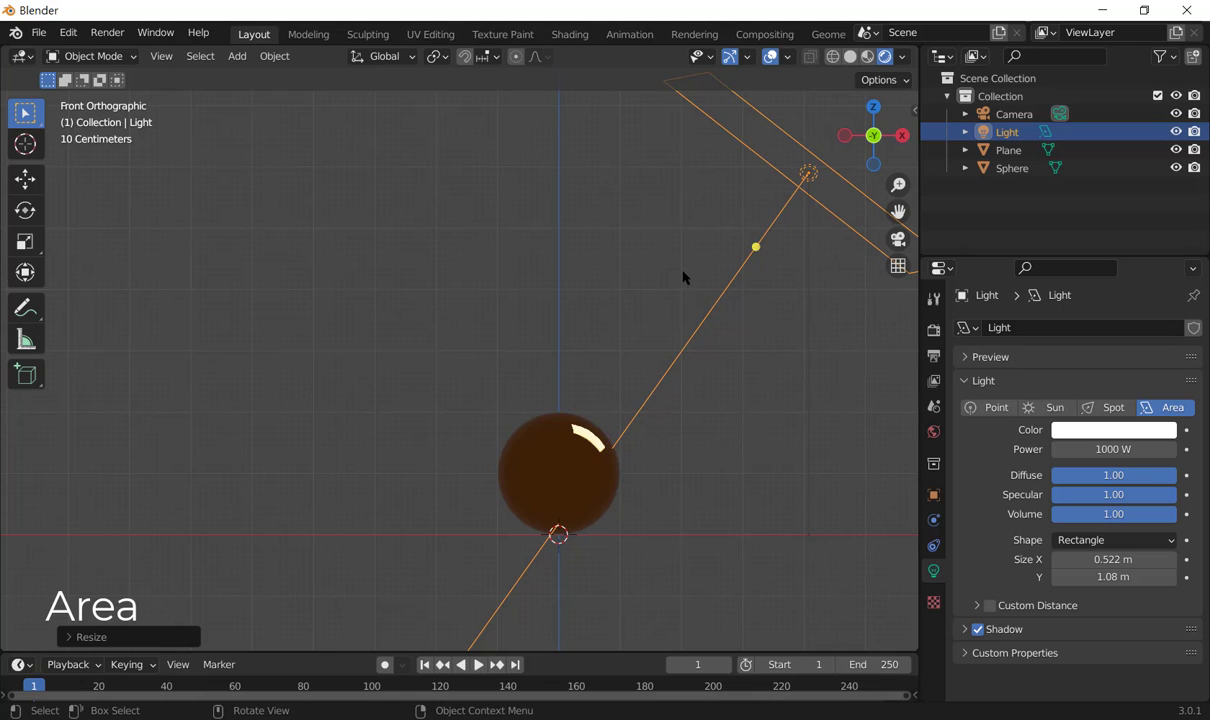
scroll(707, 287, "down", 2)
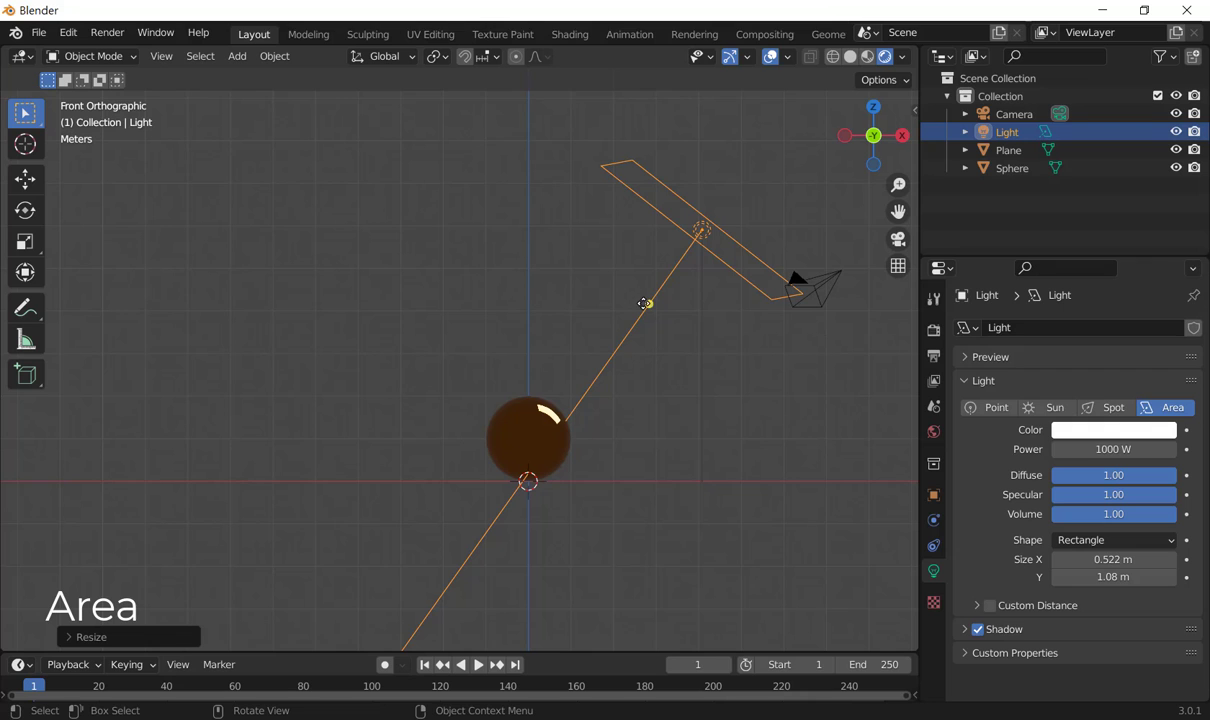
left_click(445, 57)
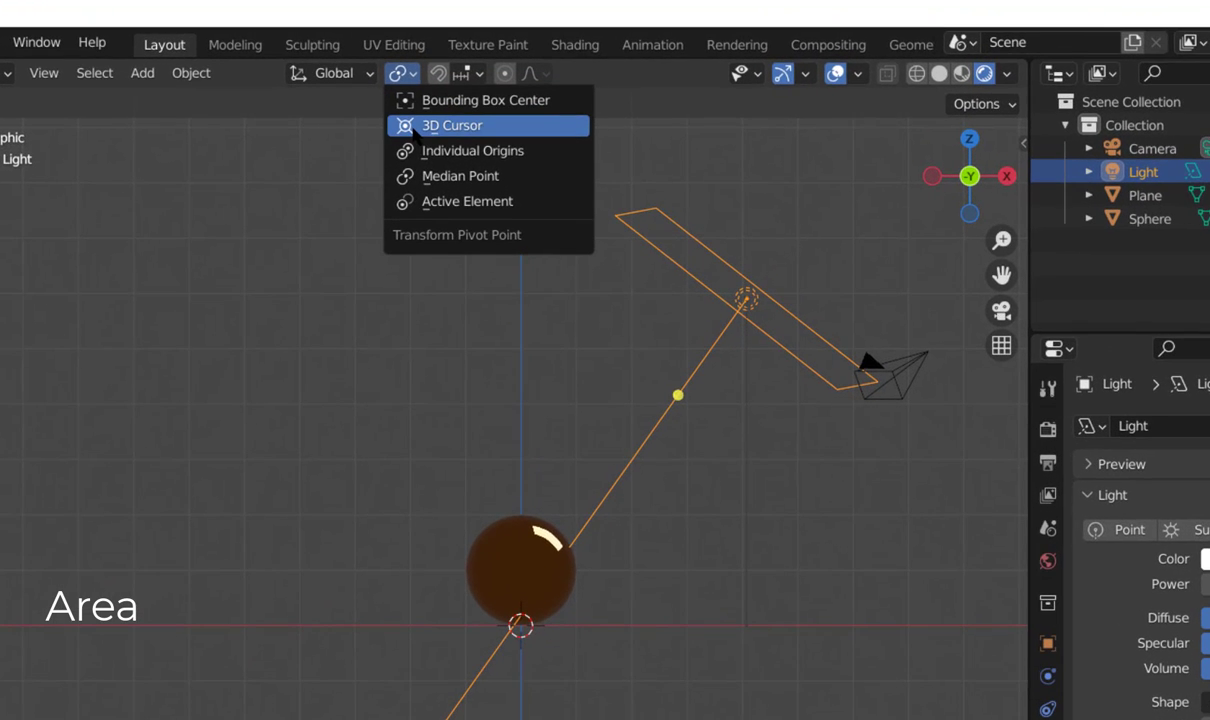
left_click(412, 128)
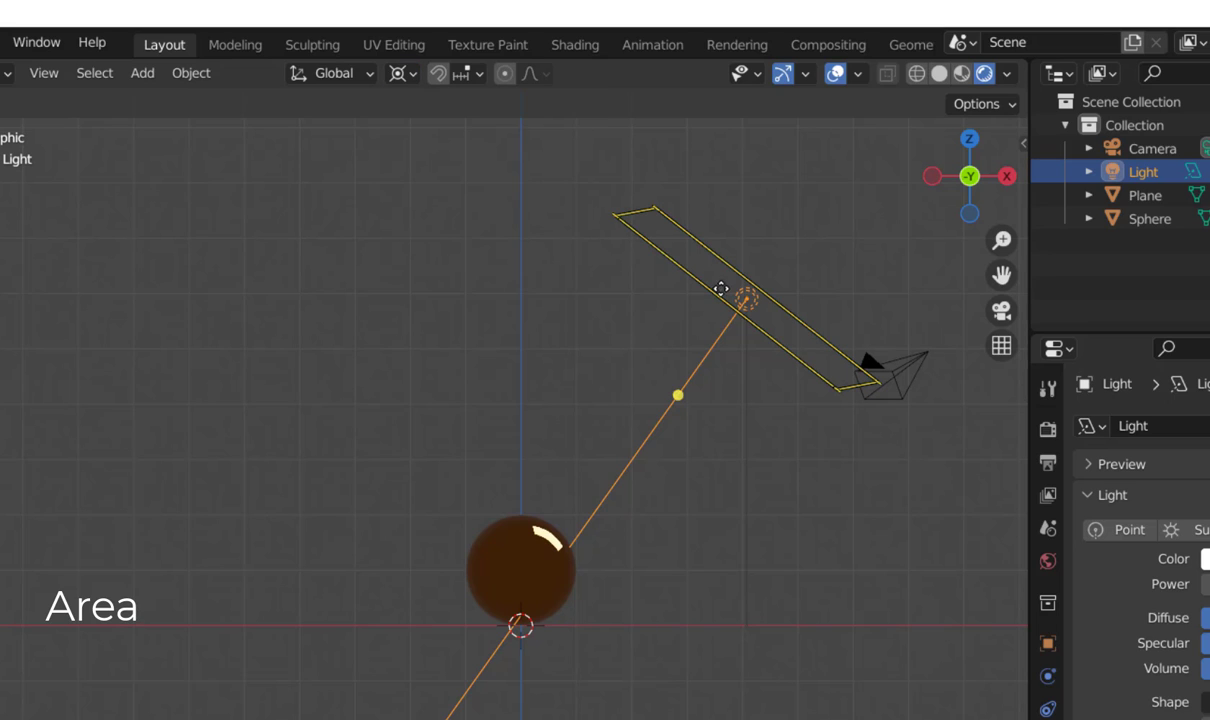
Step: Duplicate the area light and mirror the copy across global X
right_click(741, 314)
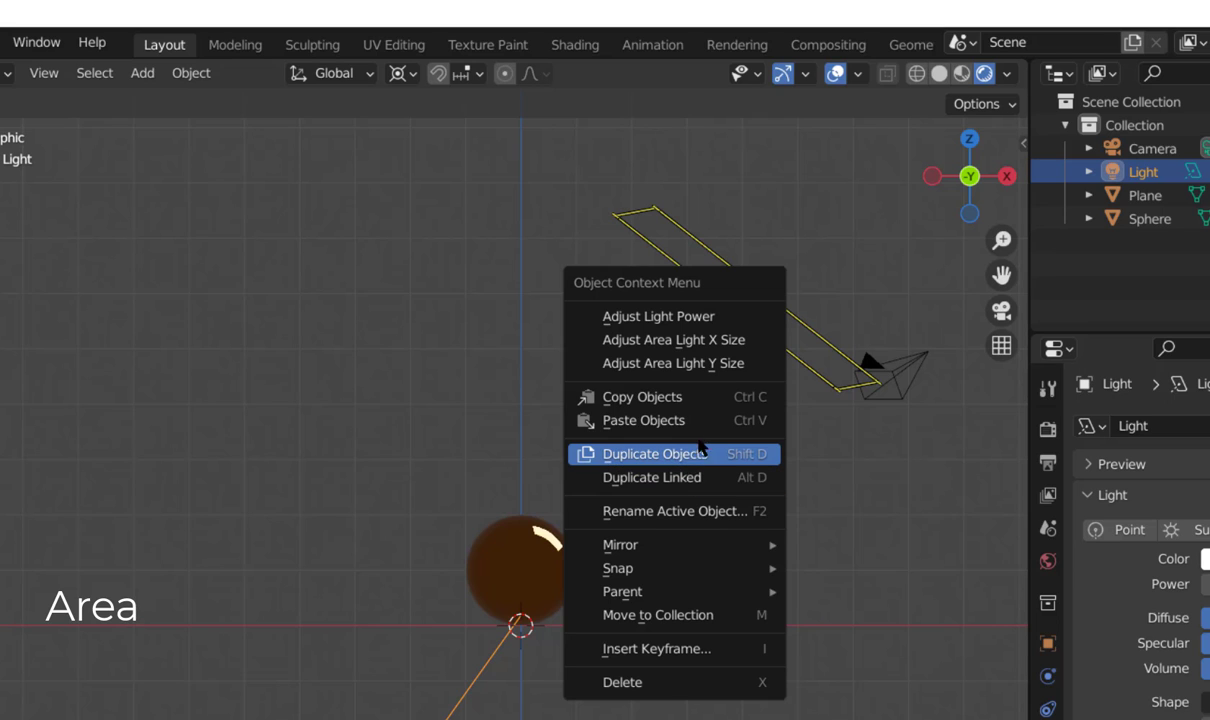
left_click(688, 456)
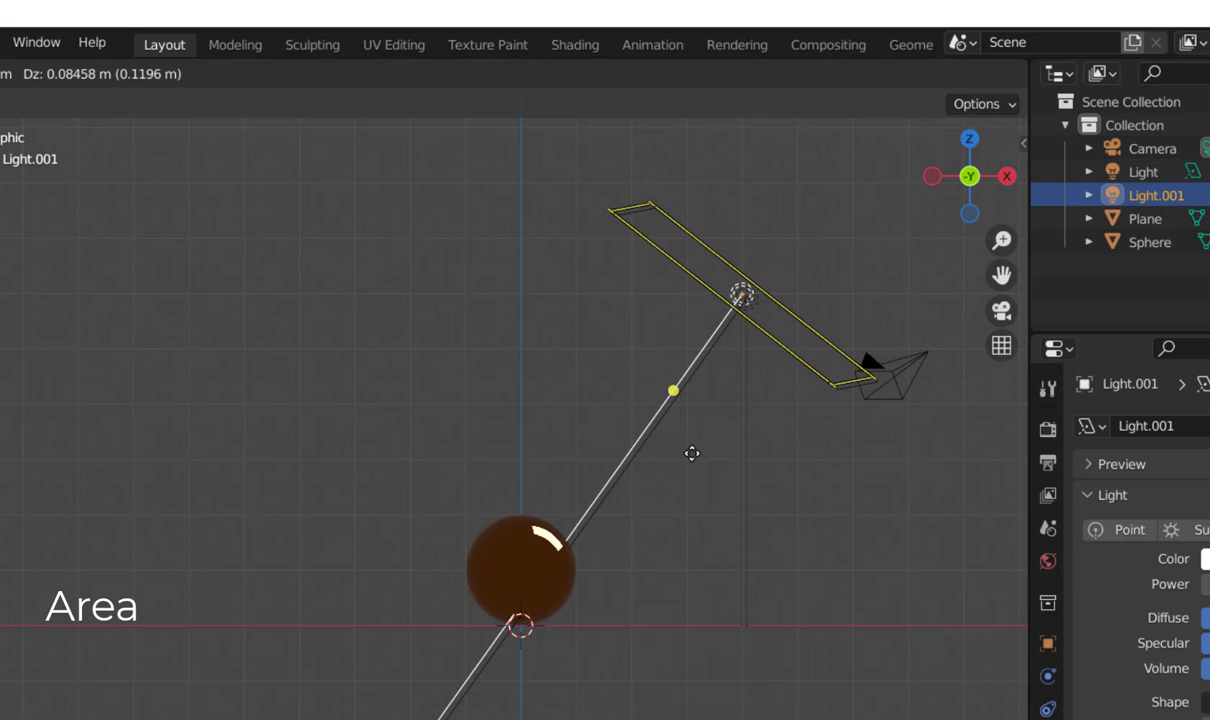
left_click(691, 456)
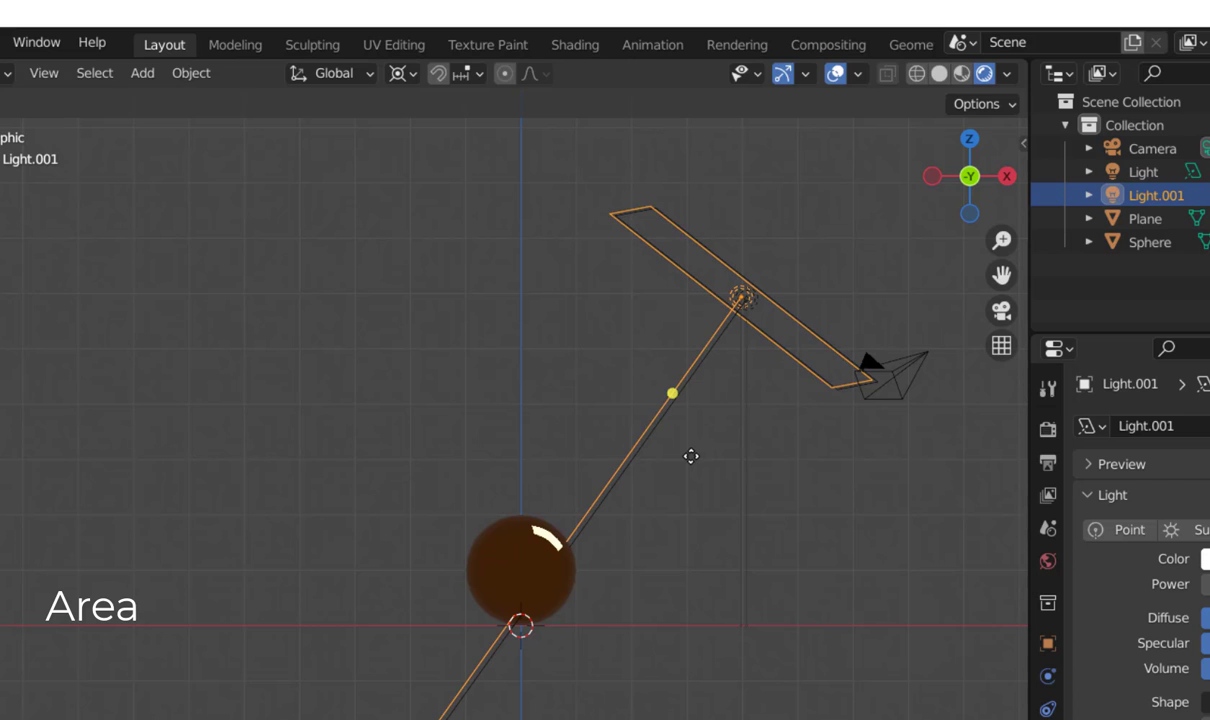
right_click(742, 319)
mouse_move(650, 339)
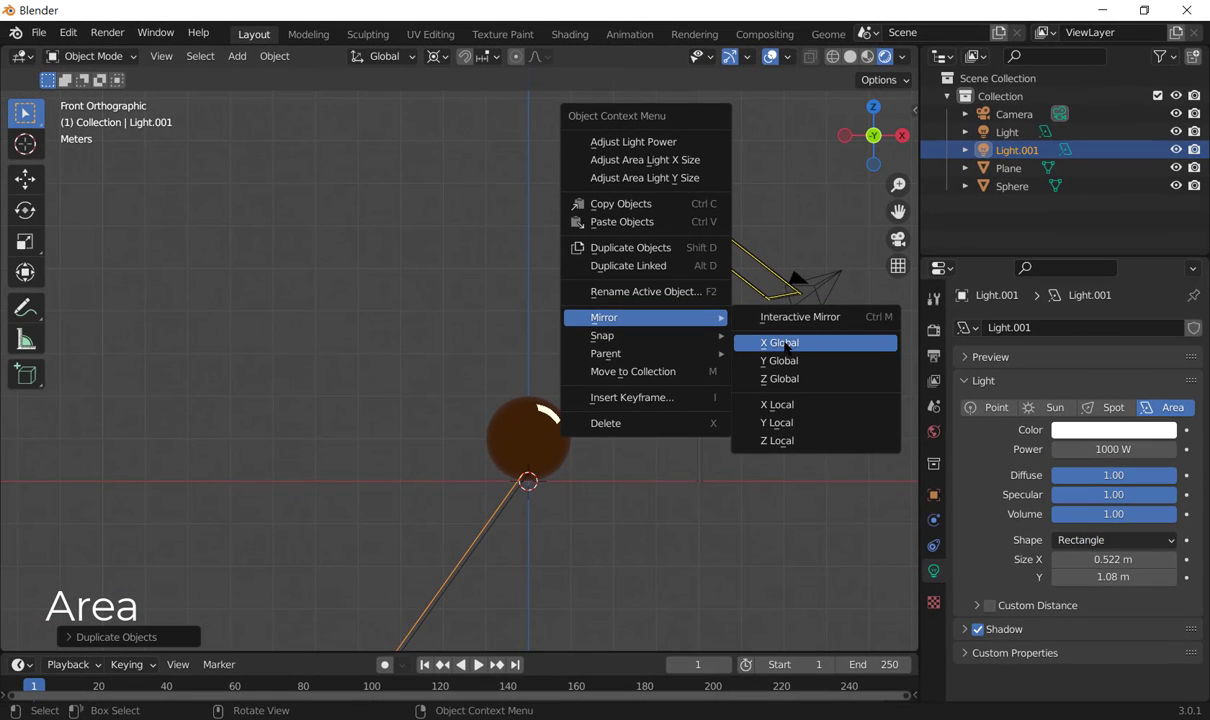
left_click(786, 346)
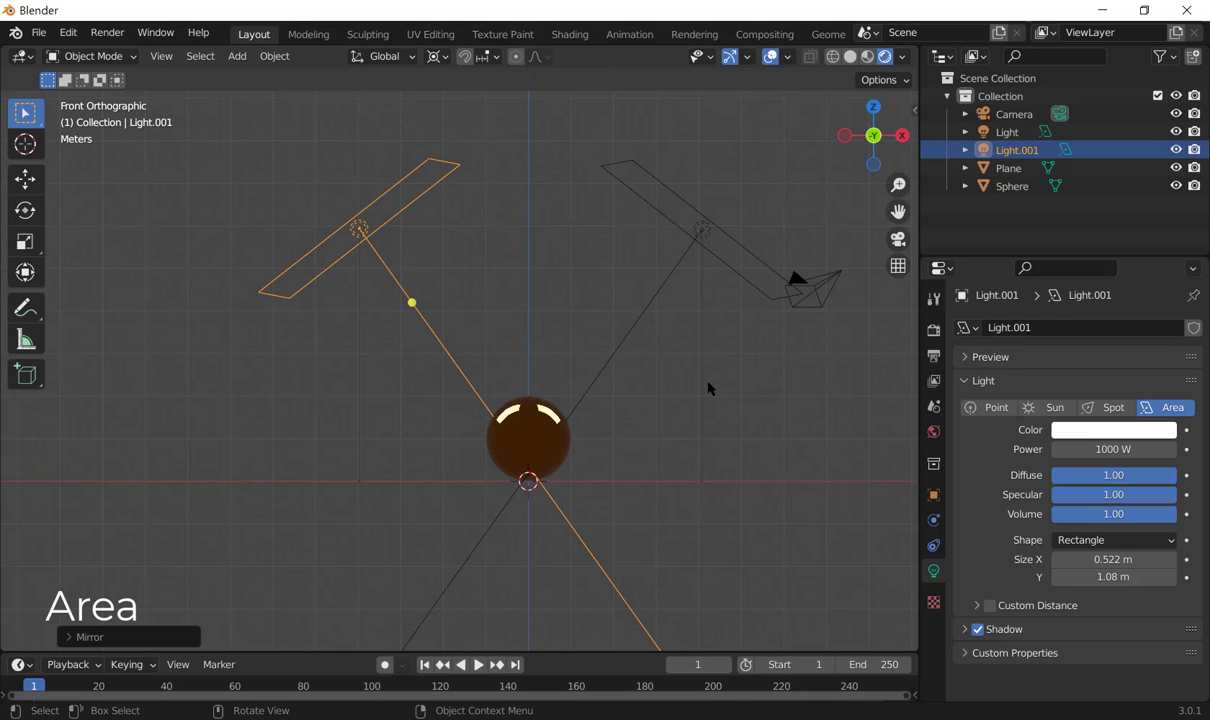
mouse_move(708, 388)
middle_mouse_down()
mouse_move(718, 364)
mouse_move(667, 410)
mouse_move(651, 447)
mouse_move(707, 473)
mouse_move(714, 380)
mouse_move(697, 404)
mouse_move(821, 399)
mouse_move(634, 437)
mouse_move(678, 412)
mouse_move(563, 428)
mouse_move(570, 440)
mouse_move(584, 432)
middle_mouse_up()
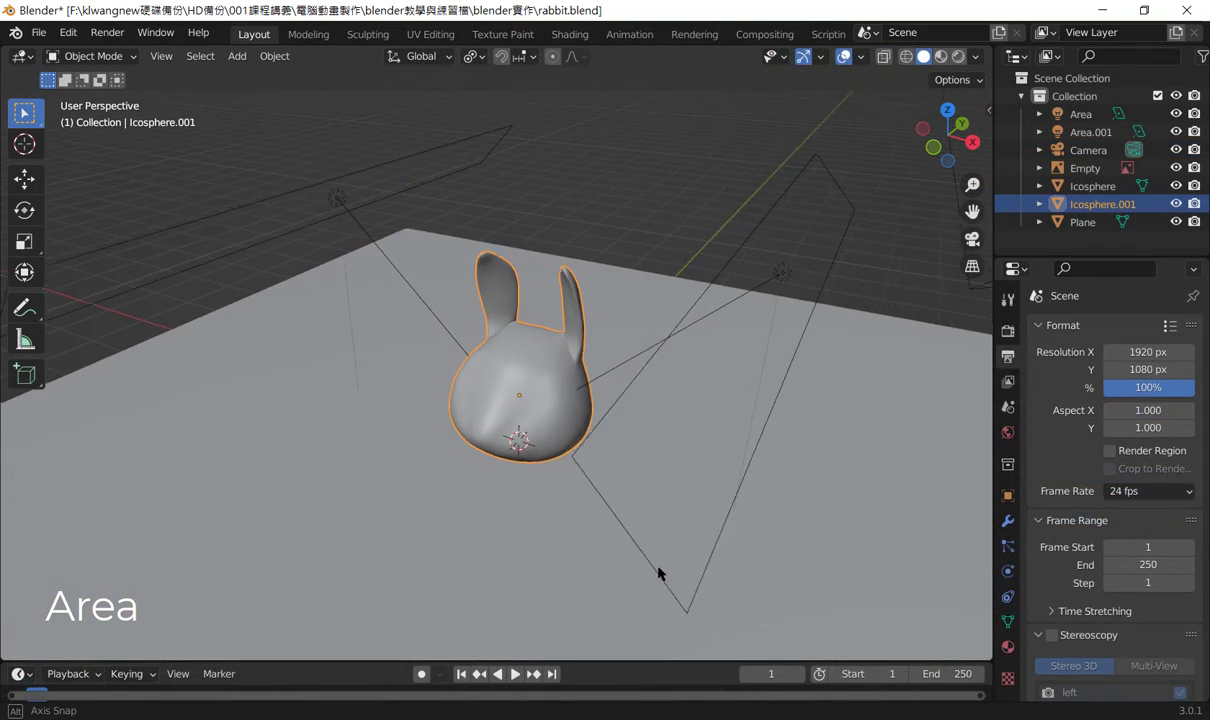
Step: Zoom around the glass rabbit and switch the viewport to Rendered shading
scroll(656, 523, "up", 5)
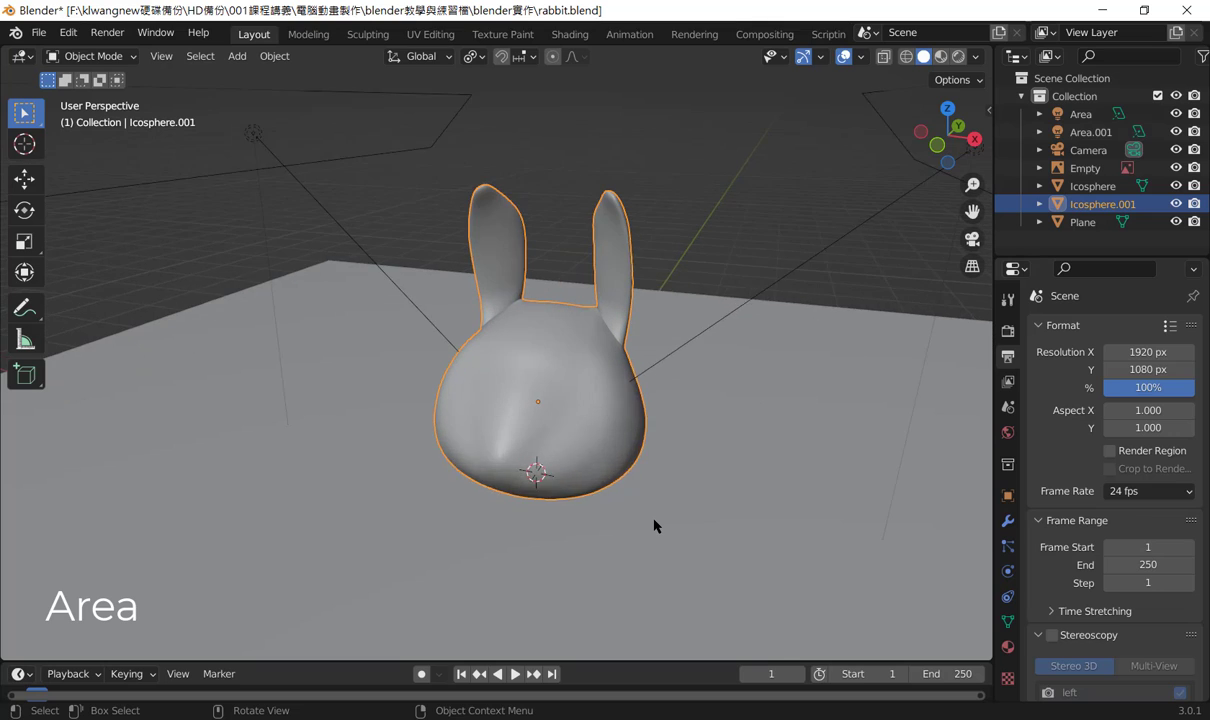
scroll(655, 524, "up", 2)
scroll(645, 524, "up", 1)
scroll(649, 522, "down", 5)
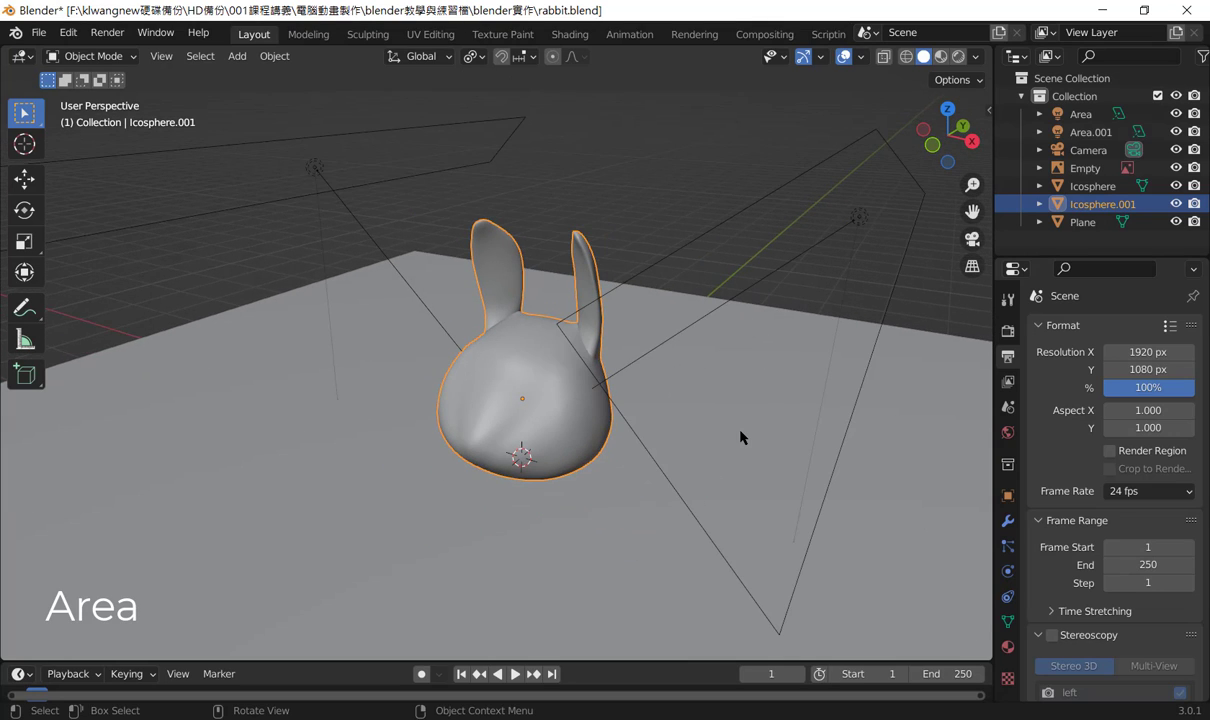
left_click(959, 57)
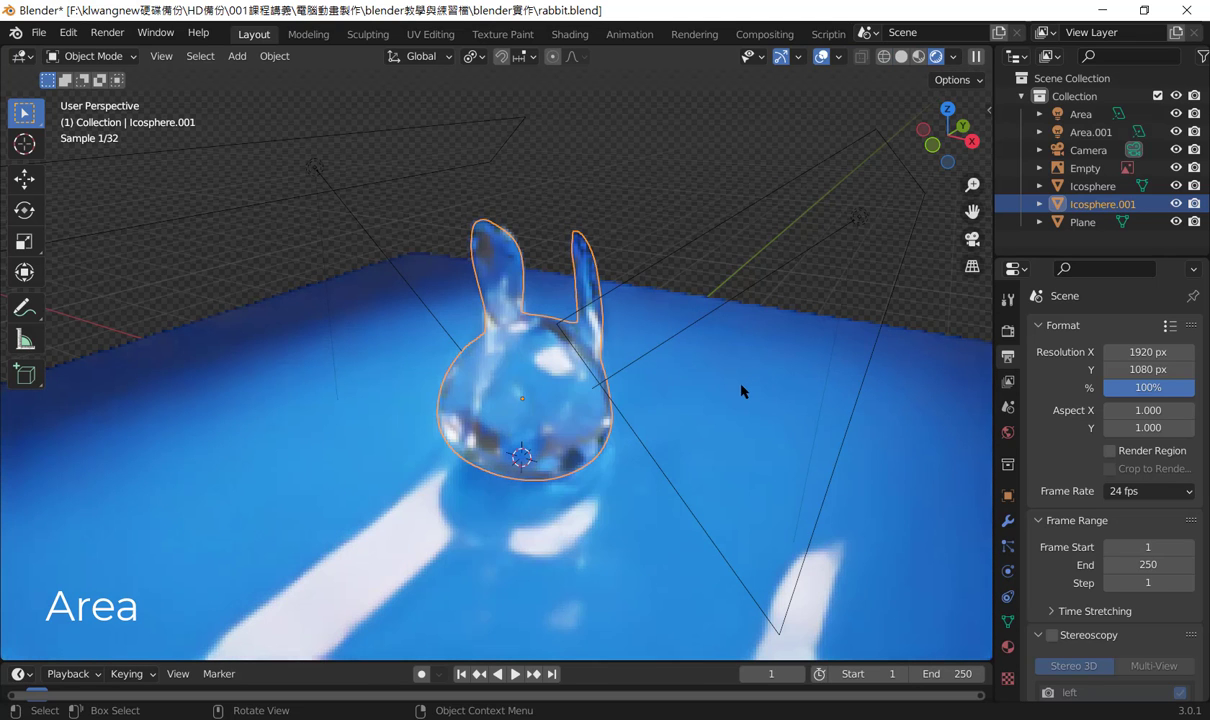
left_click(350, 178)
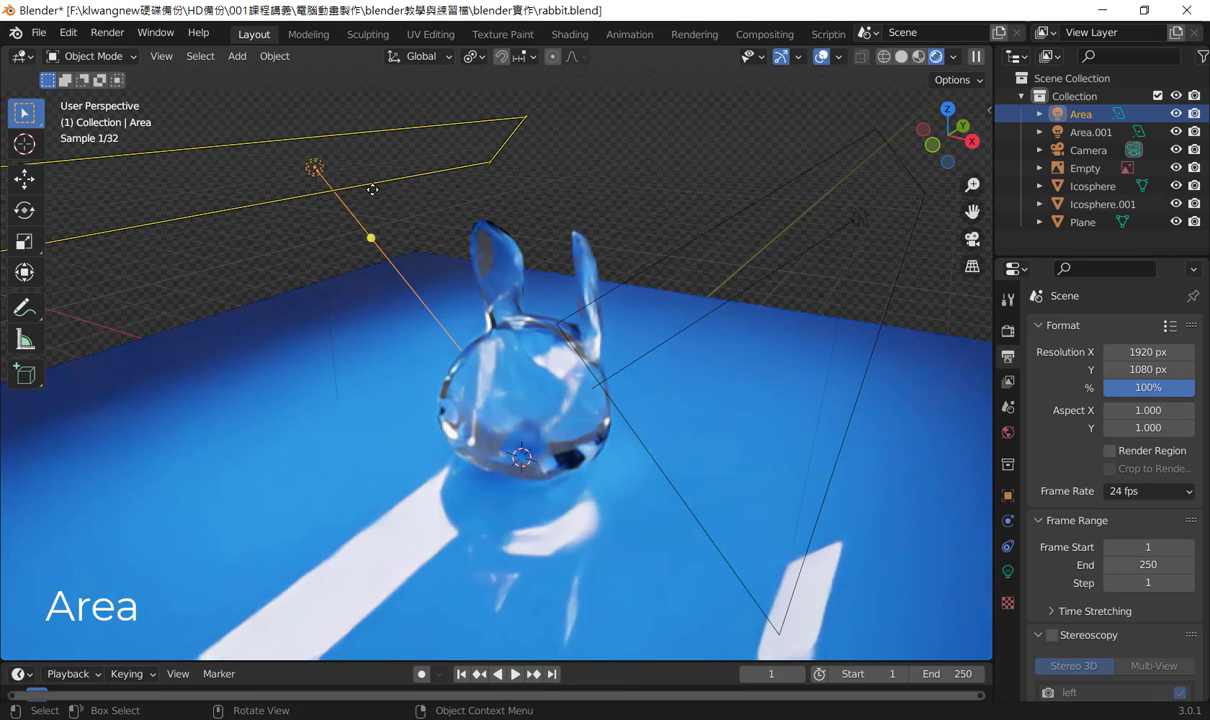
left_click(683, 253, "shift")
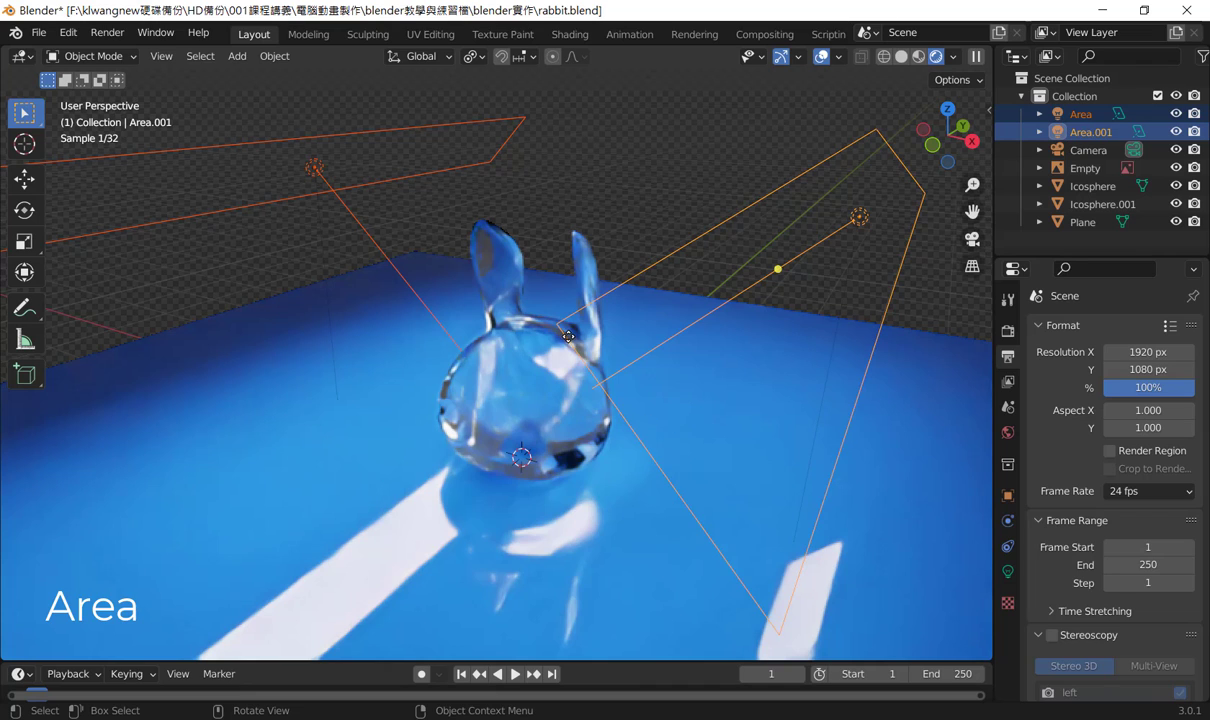
left_click(505, 463)
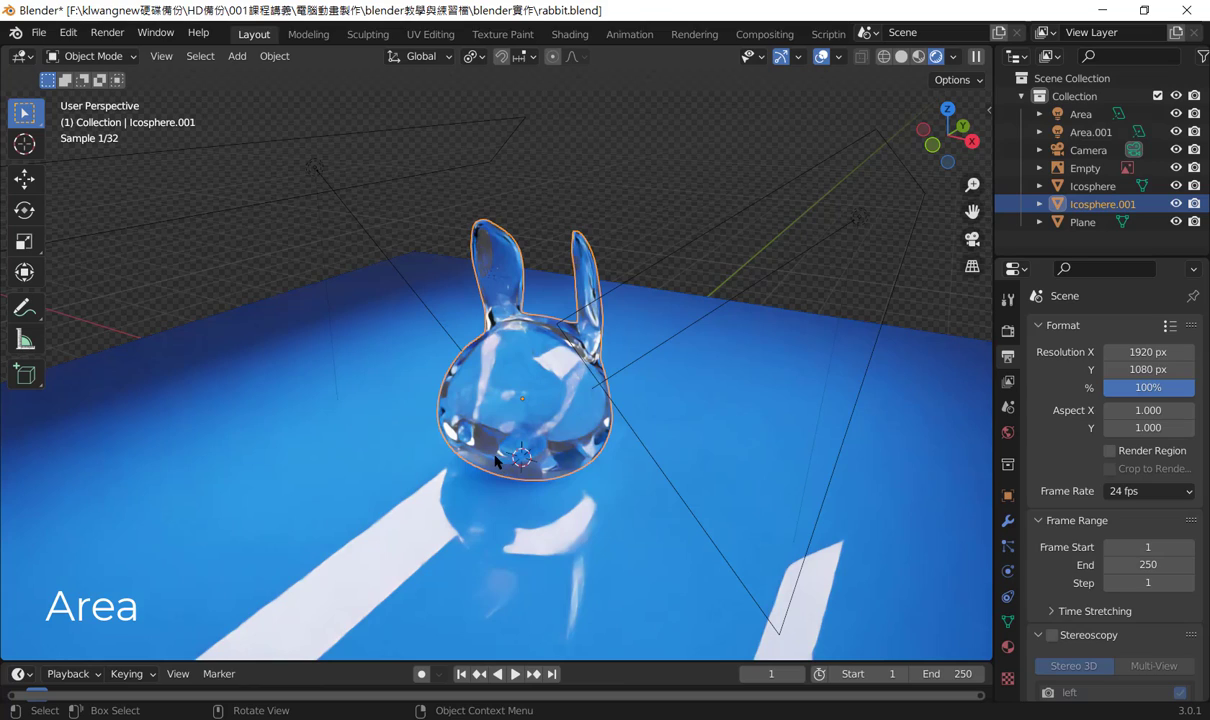